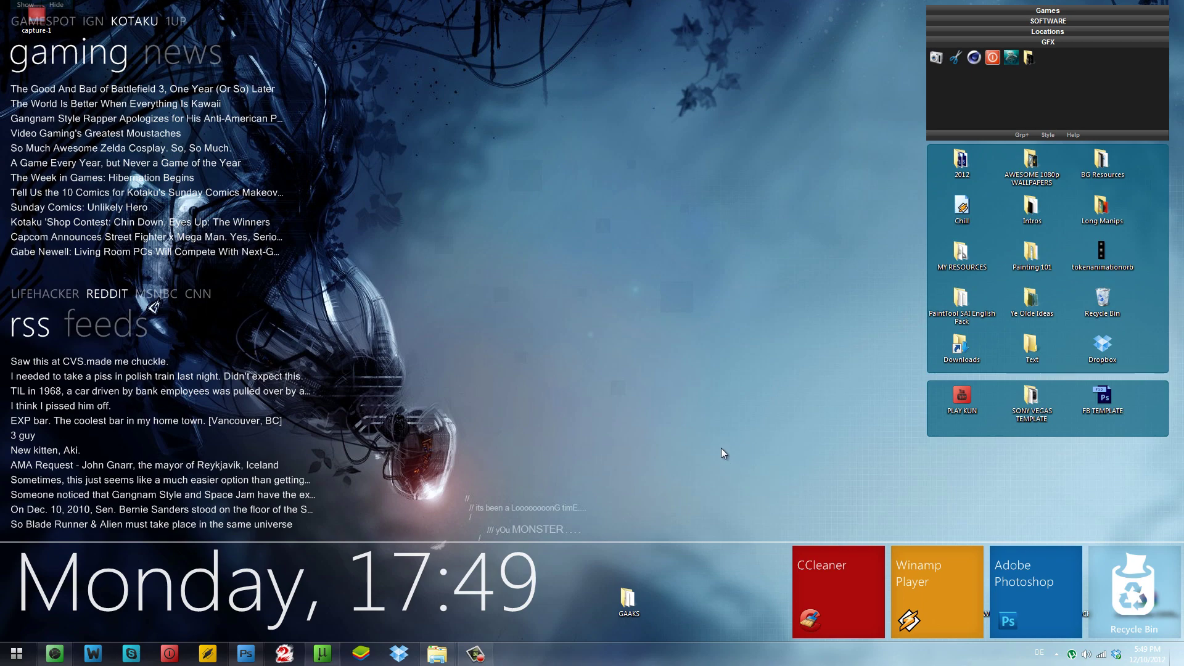
- Bring Photoshop forward, nudge the wrestler up and right, and reselect The Rock layer
left_click(246, 653)
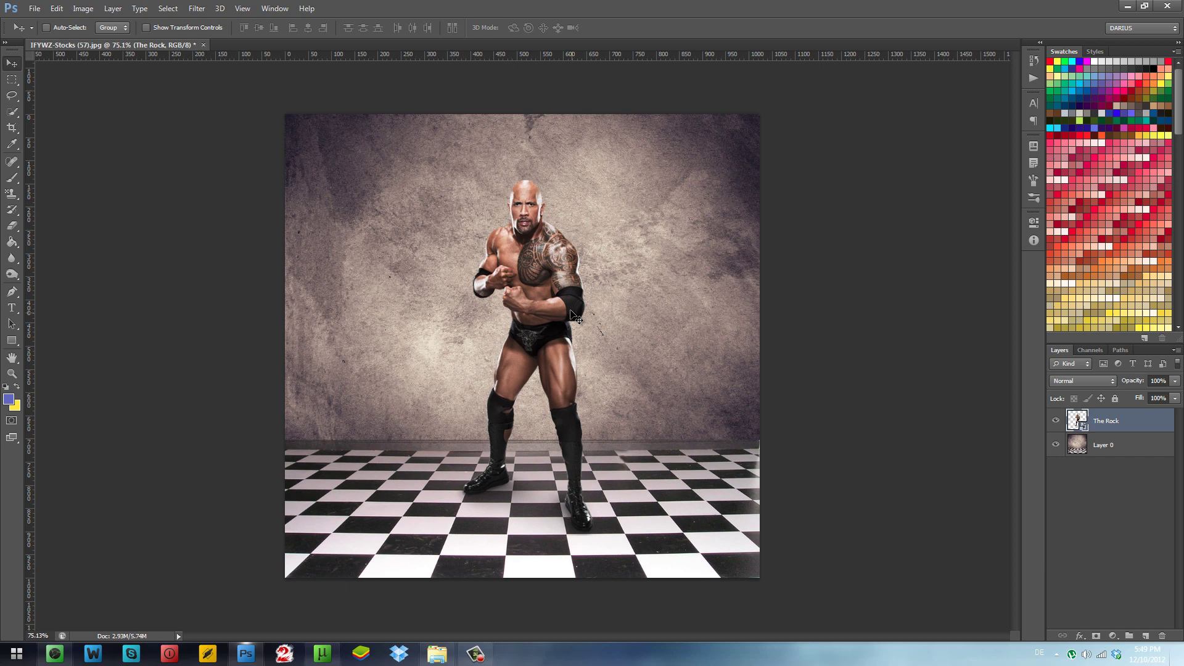
mouse_move(517, 354)
left_mouse_down()
mouse_move(534, 305)
mouse_move(507, 339)
left_mouse_up()
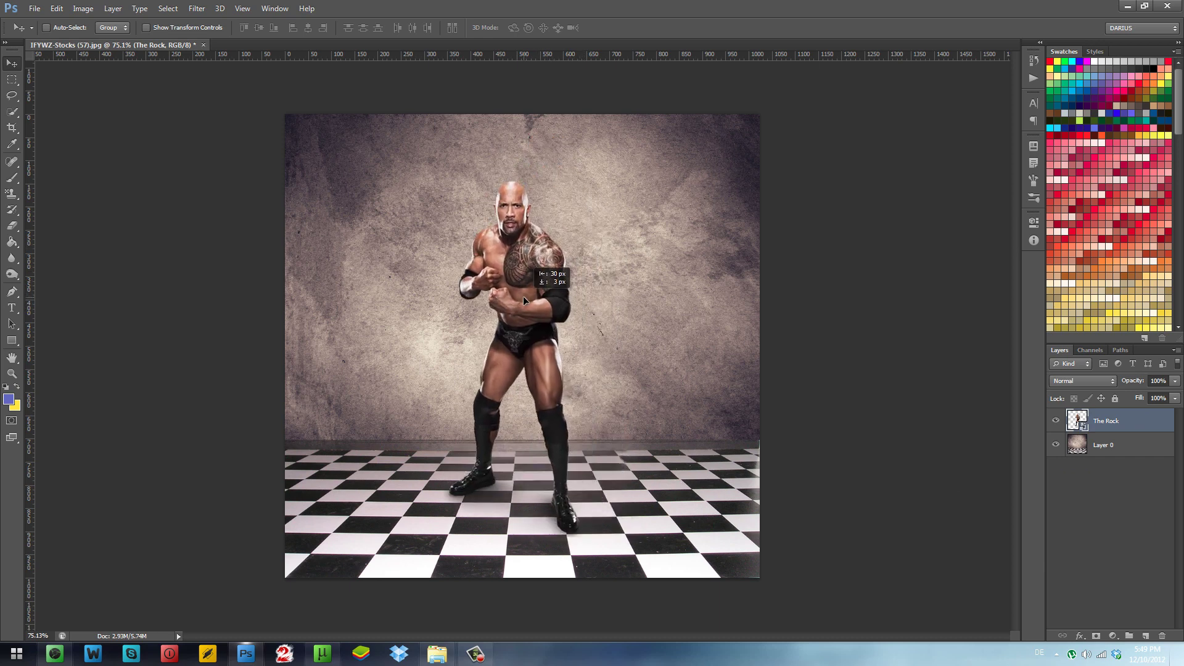
left_click(1133, 448)
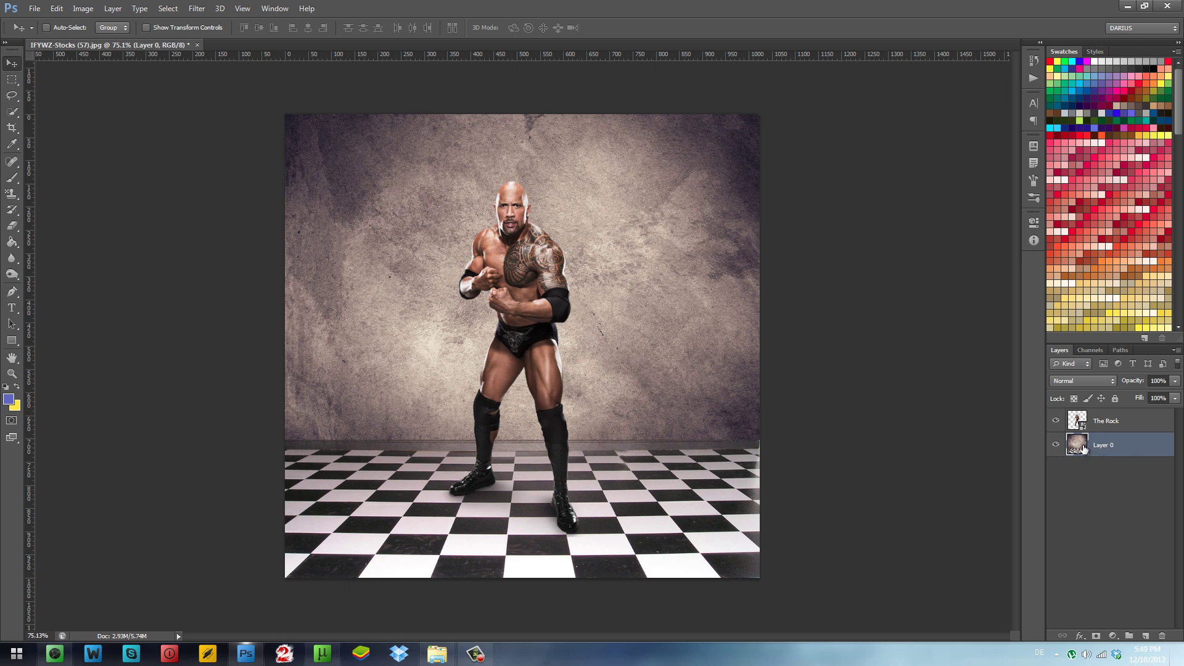
left_click(1139, 421)
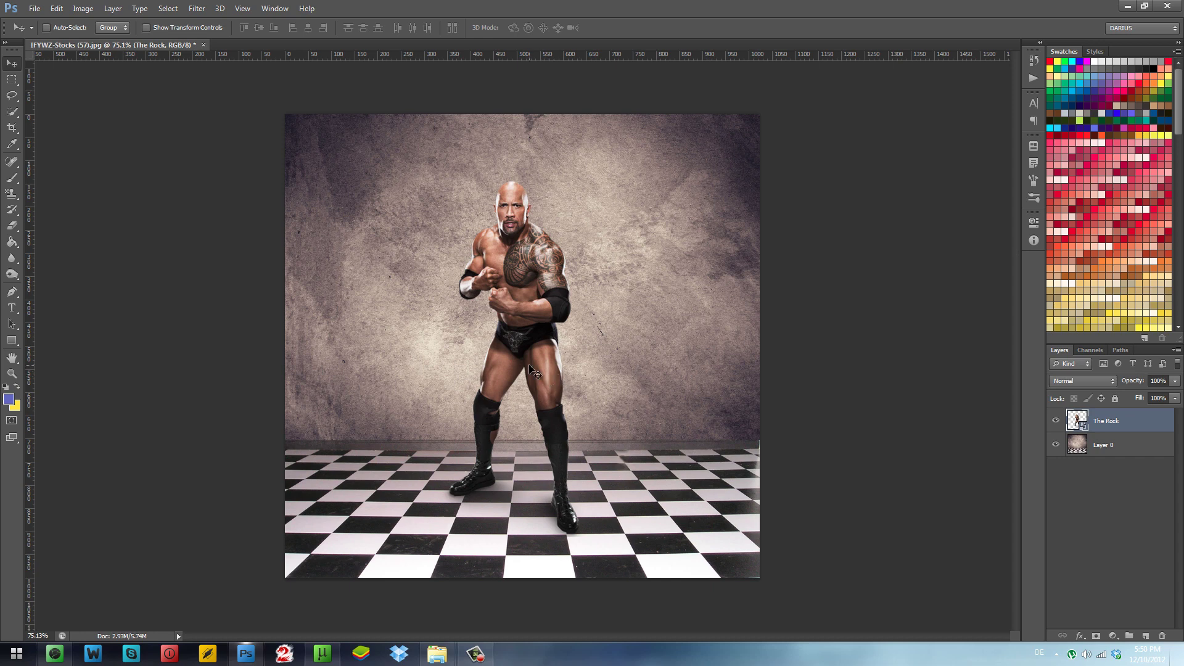
- Move the wrestler left, place a duplicate on the room's right side, and rasterize The Rock copy
left_click_drag(532, 330, 392, 334)
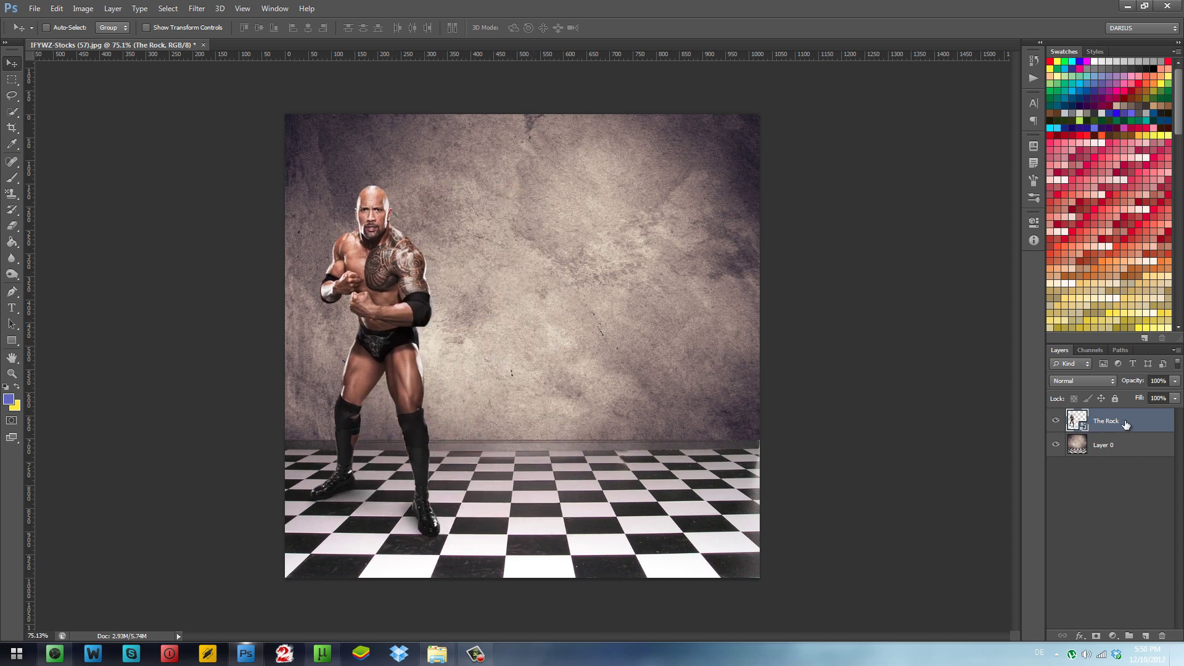
key("ctrl+j")
left_click_drag(445, 384, 636, 371)
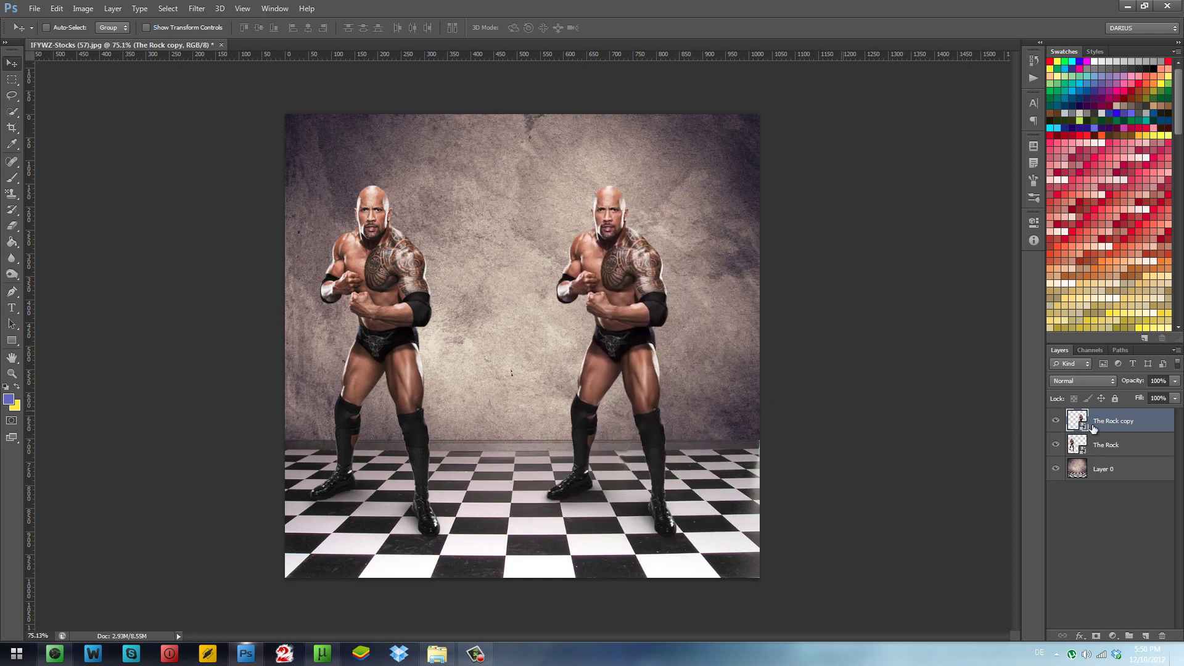
right_click(1143, 421)
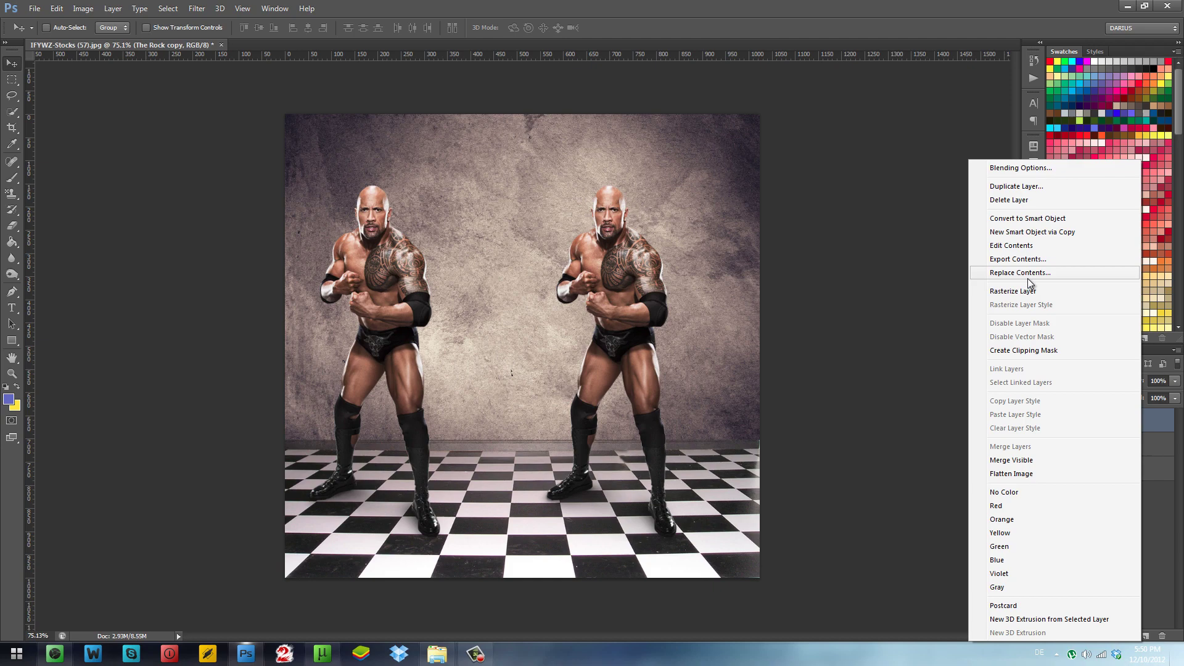
left_click(1085, 291)
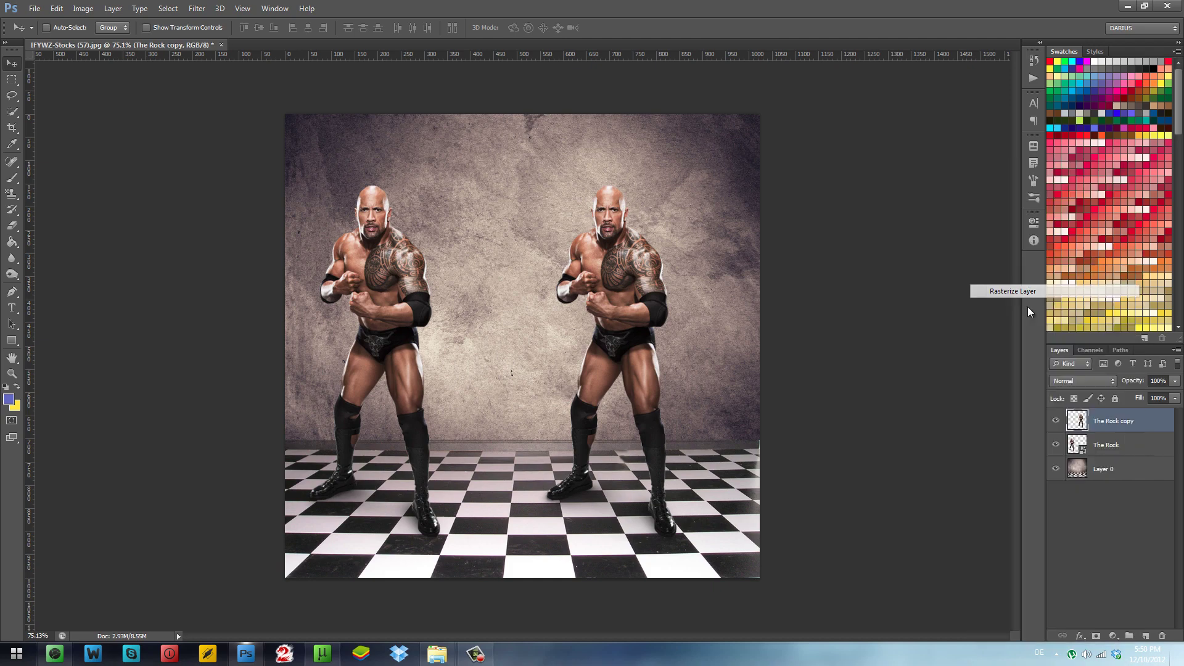
- Give The Rock layer a green colour label and The Rock copy a red one
left_click(1138, 449)
right_click(1128, 448)
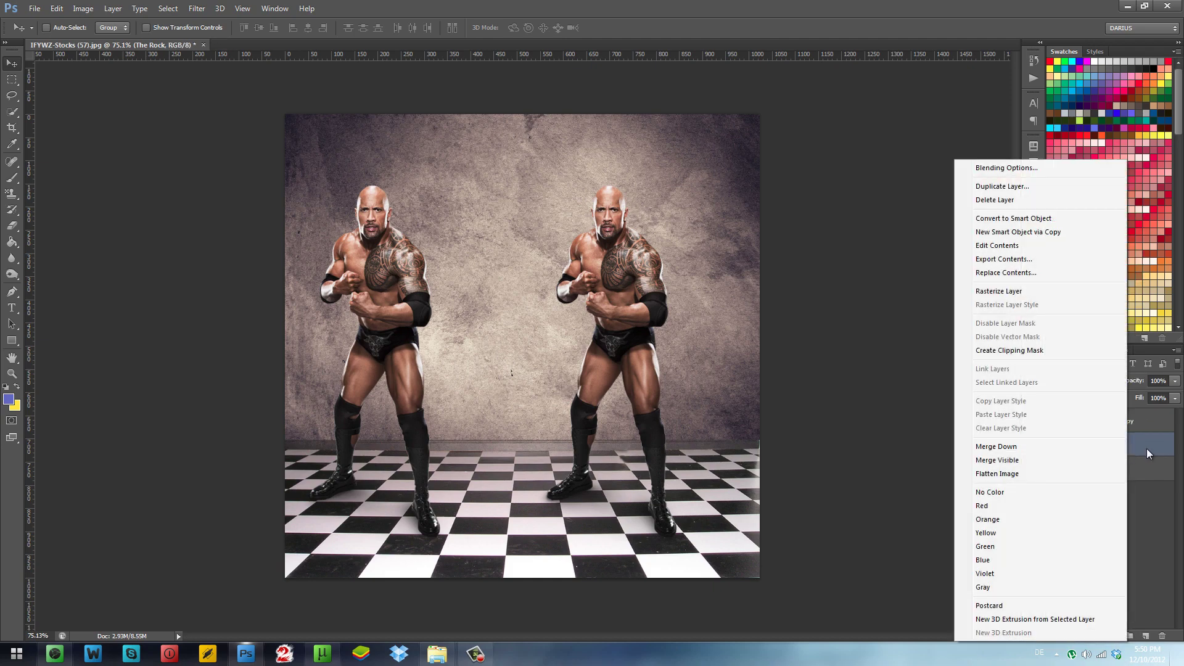
left_click(1043, 546)
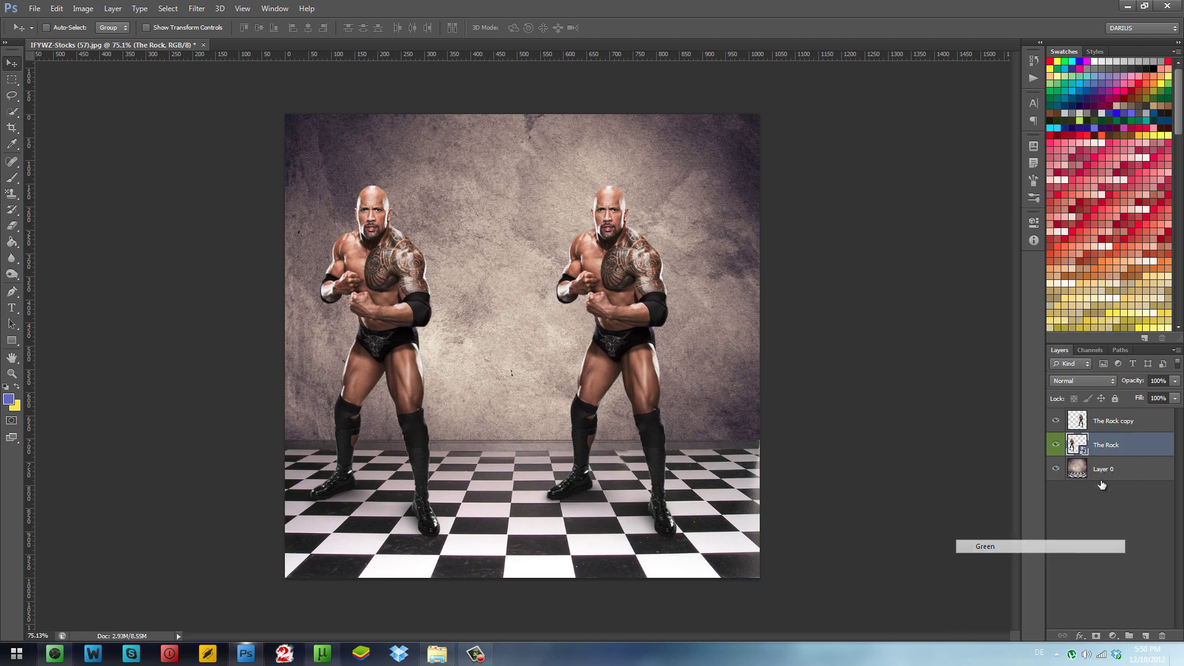
right_click(1147, 418)
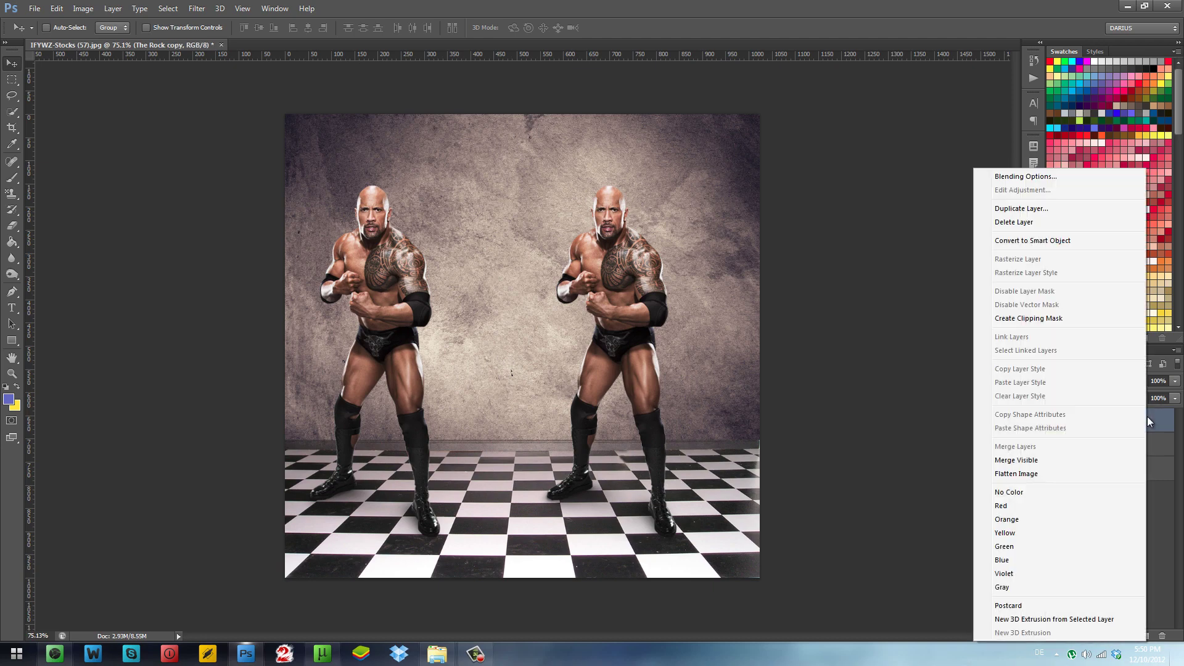
left_click(1031, 506)
left_click(1137, 448)
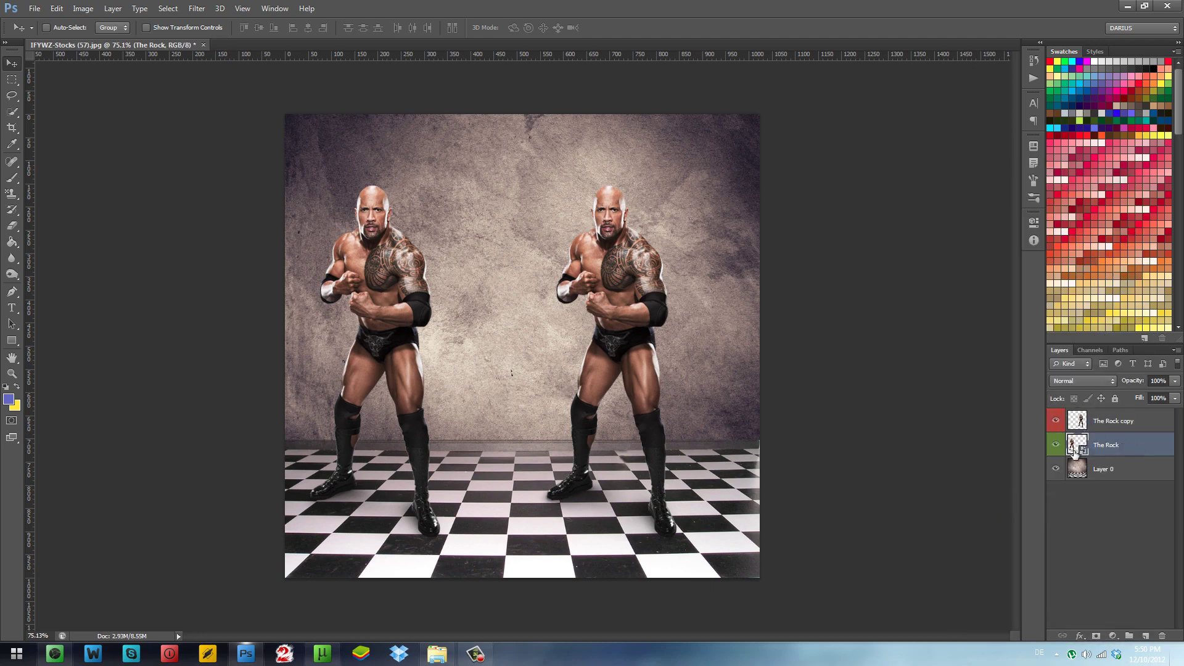
- Scale the left wrestler down to a small figure and shift it right along the floor
key("ctrl+t")
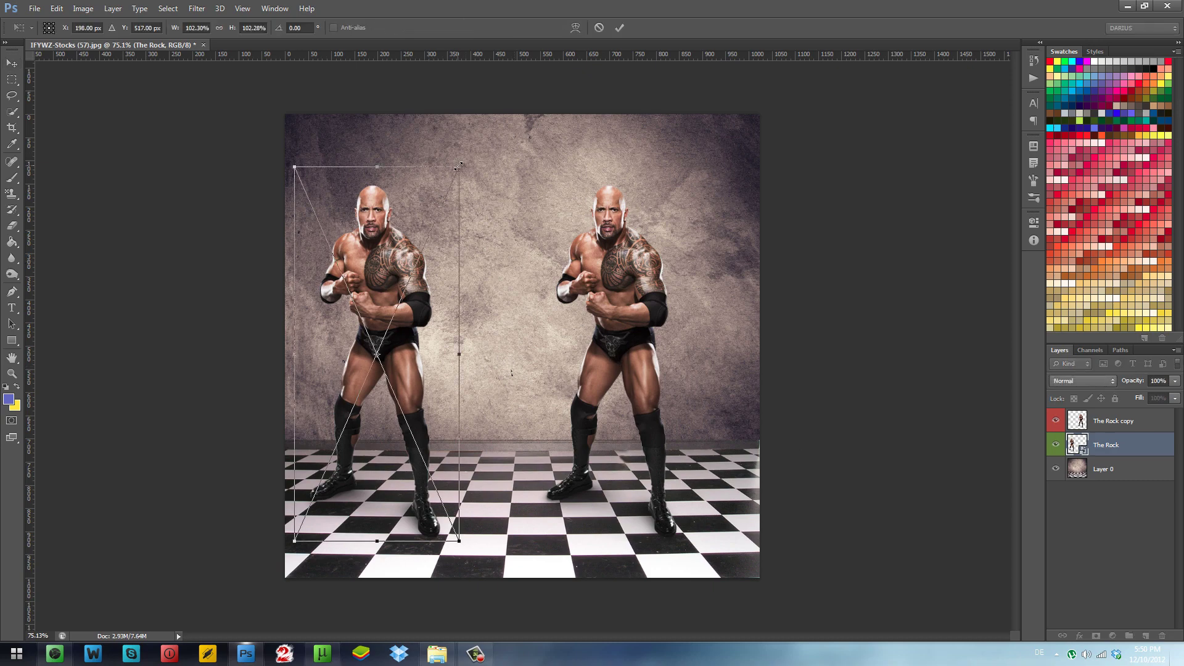
left_click_drag(458, 167, 310, 462)
key("Return")
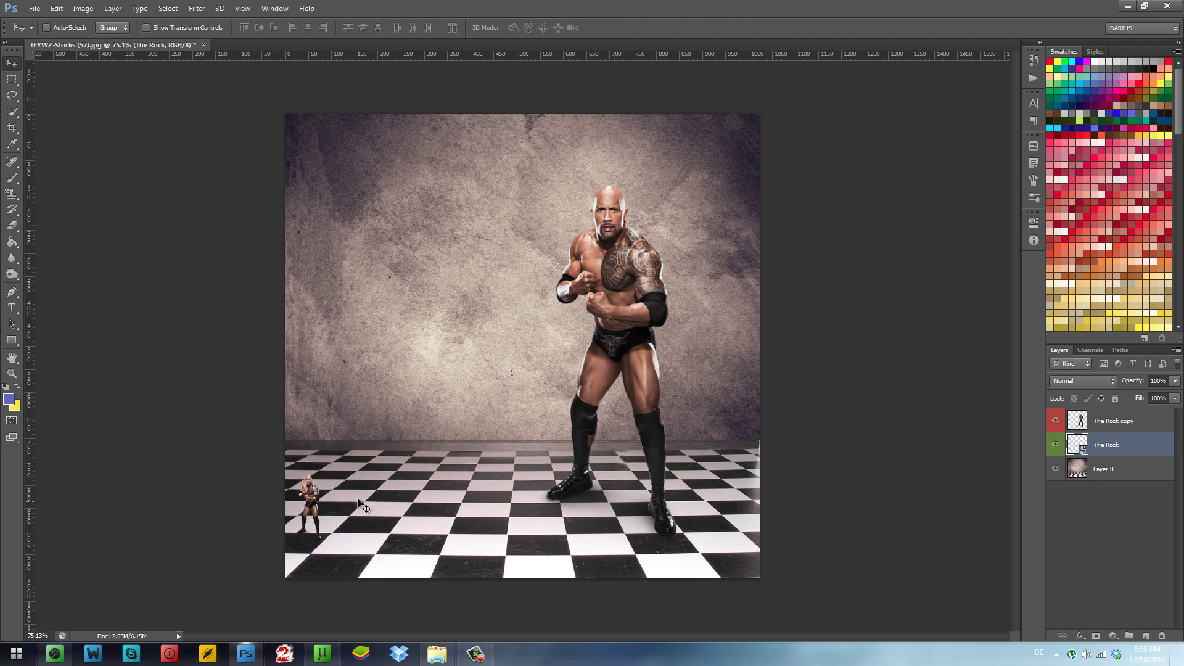
left_click_drag(359, 501, 418, 489)
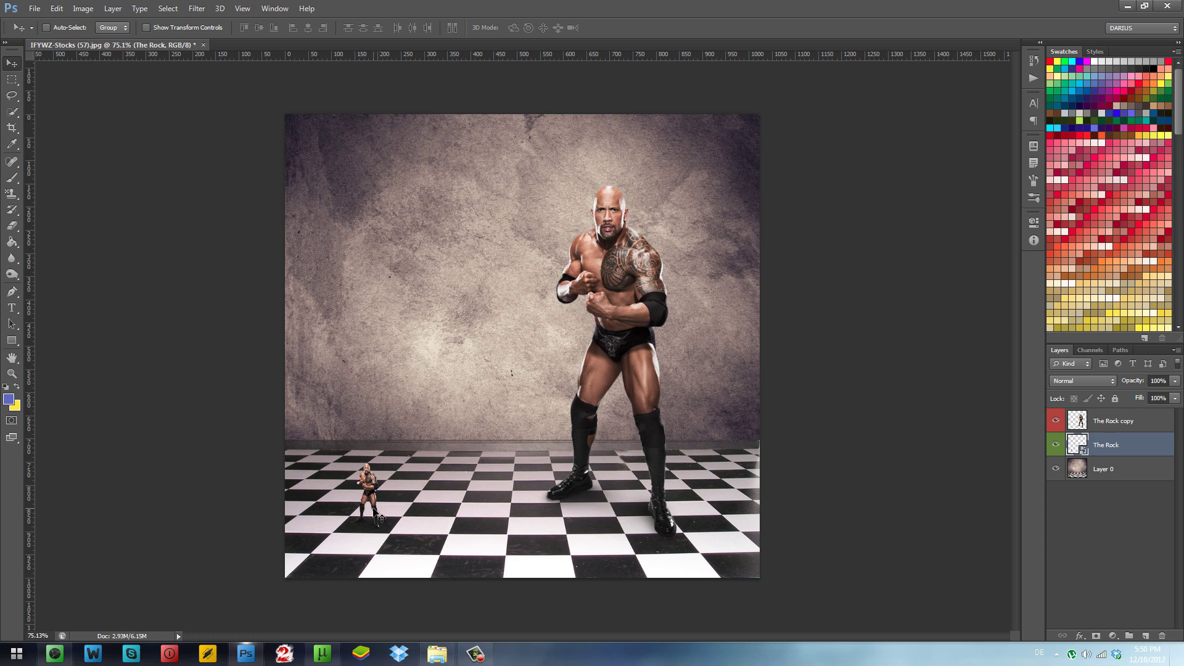
- Scale The Rock copy down to a matching small figure beside it on the floor
left_click(1146, 420)
key("ctrl+t")
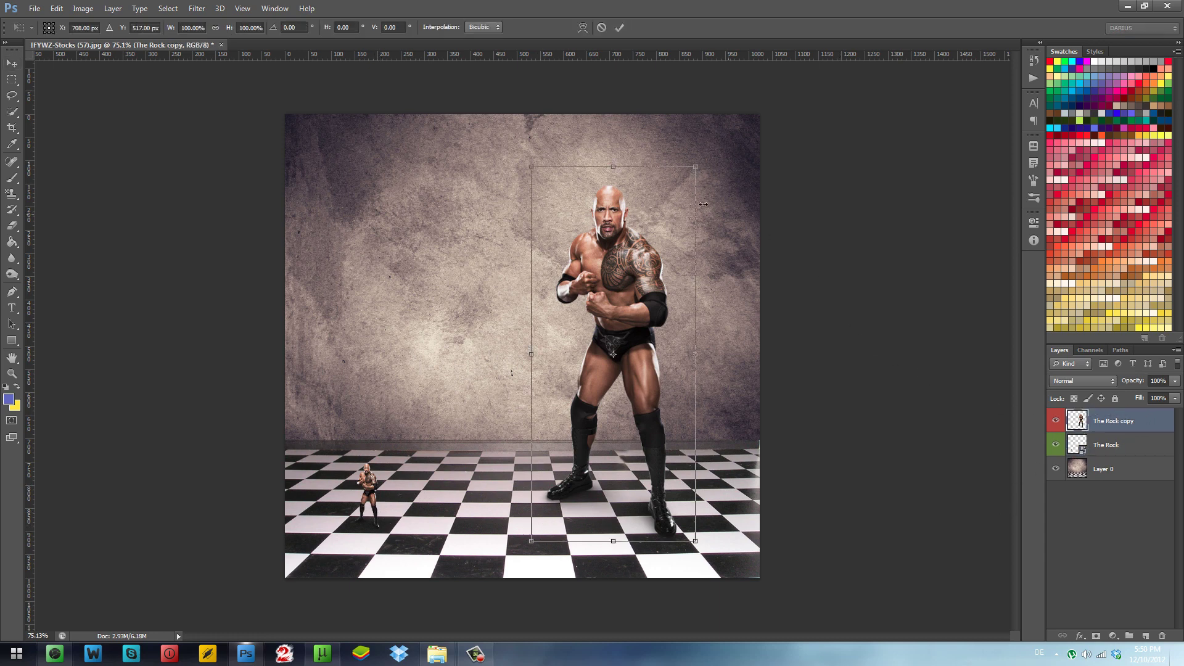
left_click_drag(696, 165, 494, 439)
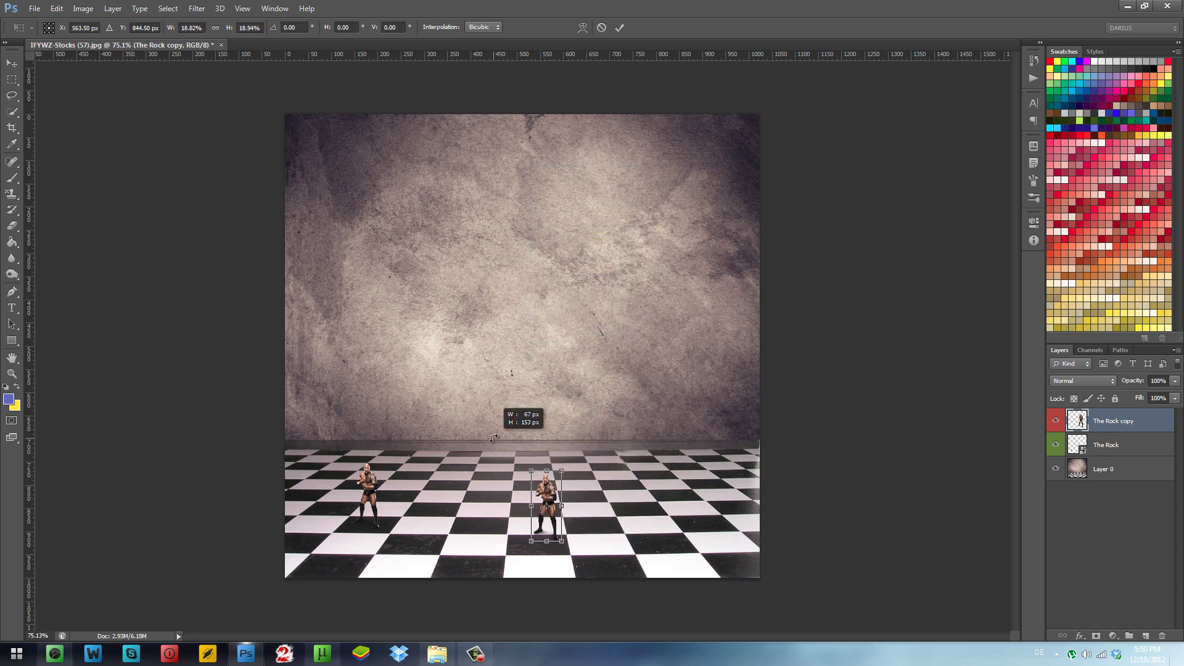
key("Return")
left_click_drag(552, 512, 595, 501)
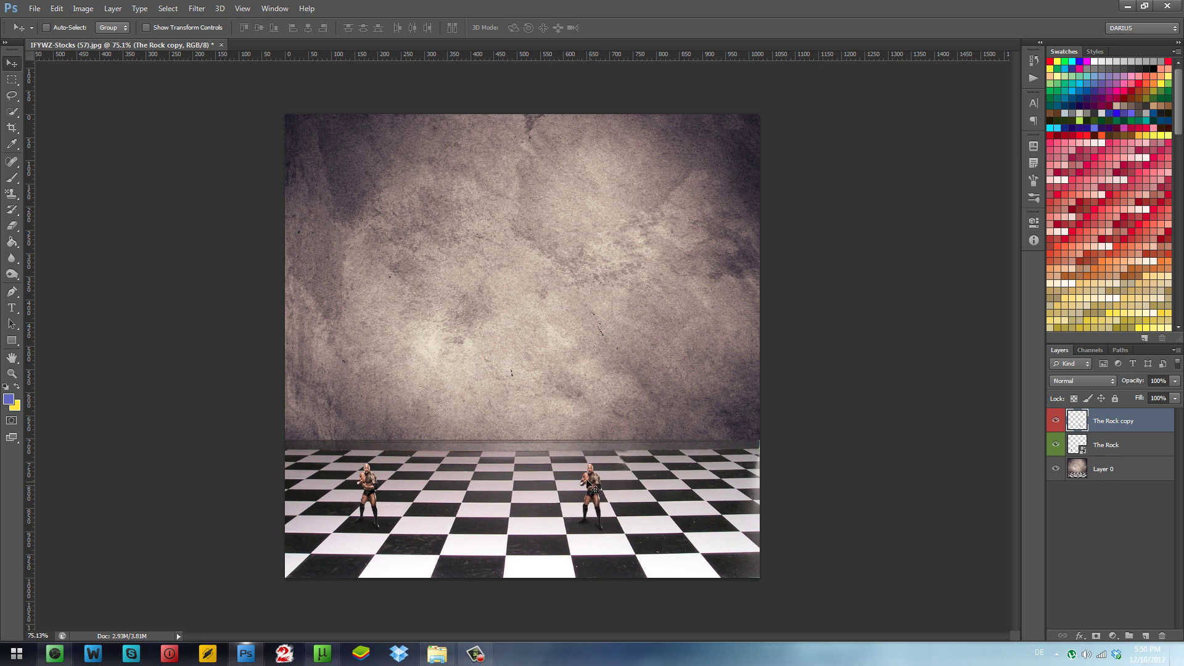
left_click(1128, 446)
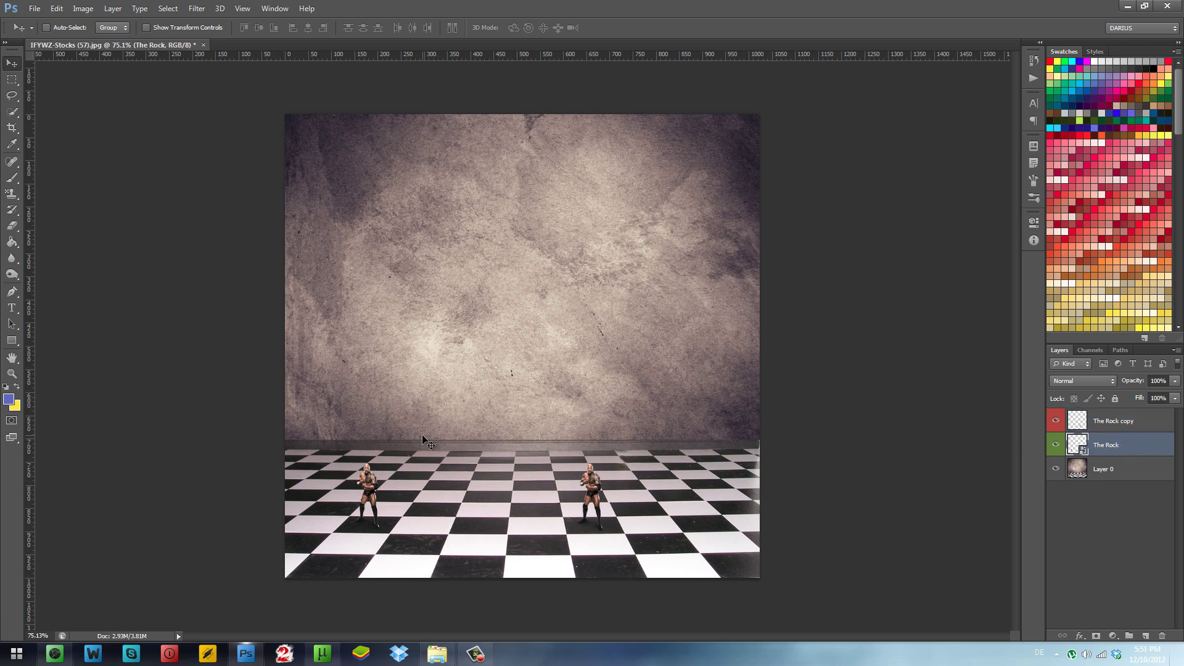
- Enlarge the small left wrestler back to near full size and shift it left
key("ctrl+t")
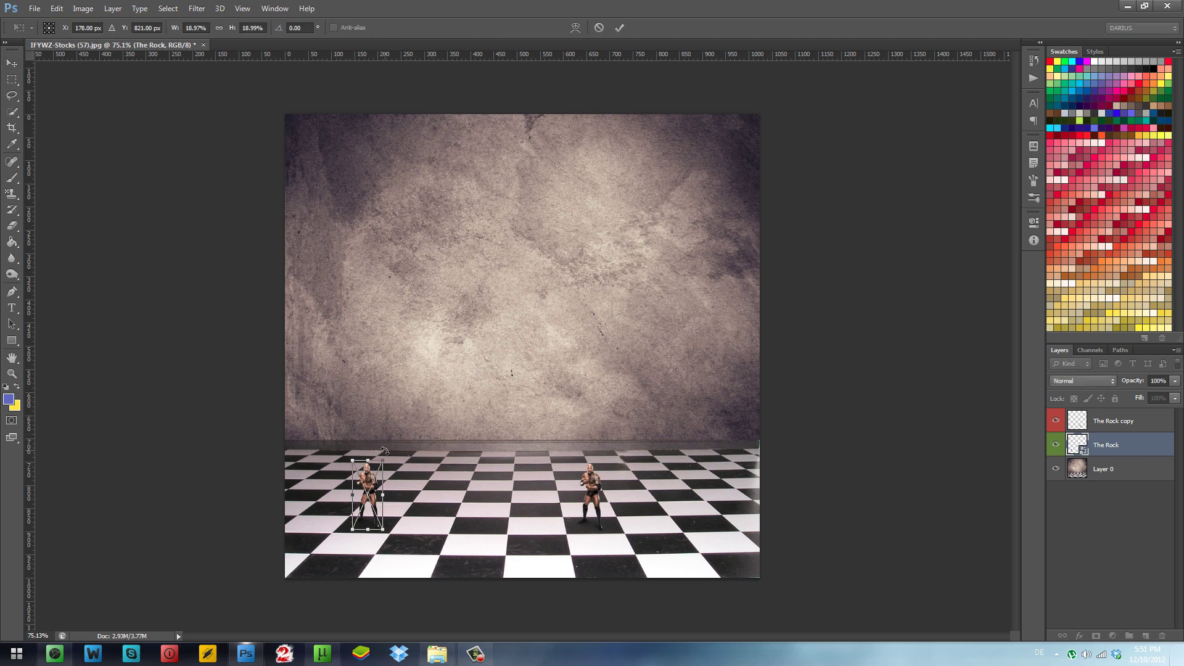
left_click_drag(383, 459, 624, 213)
key("Return")
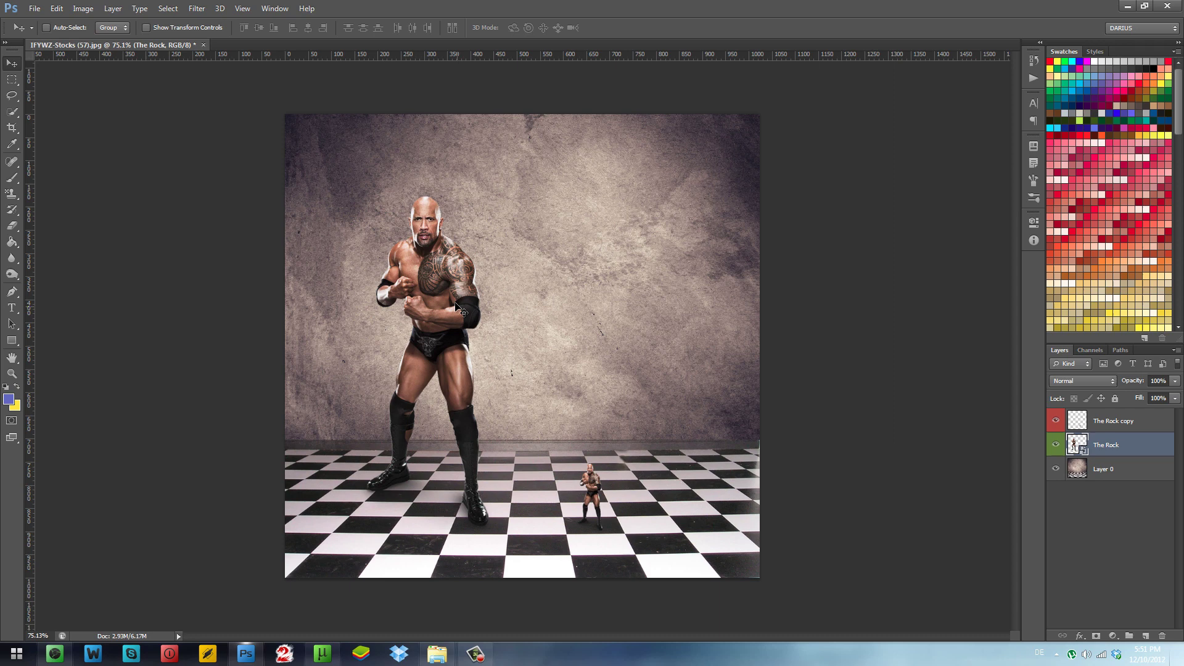
left_click_drag(461, 309, 413, 313)
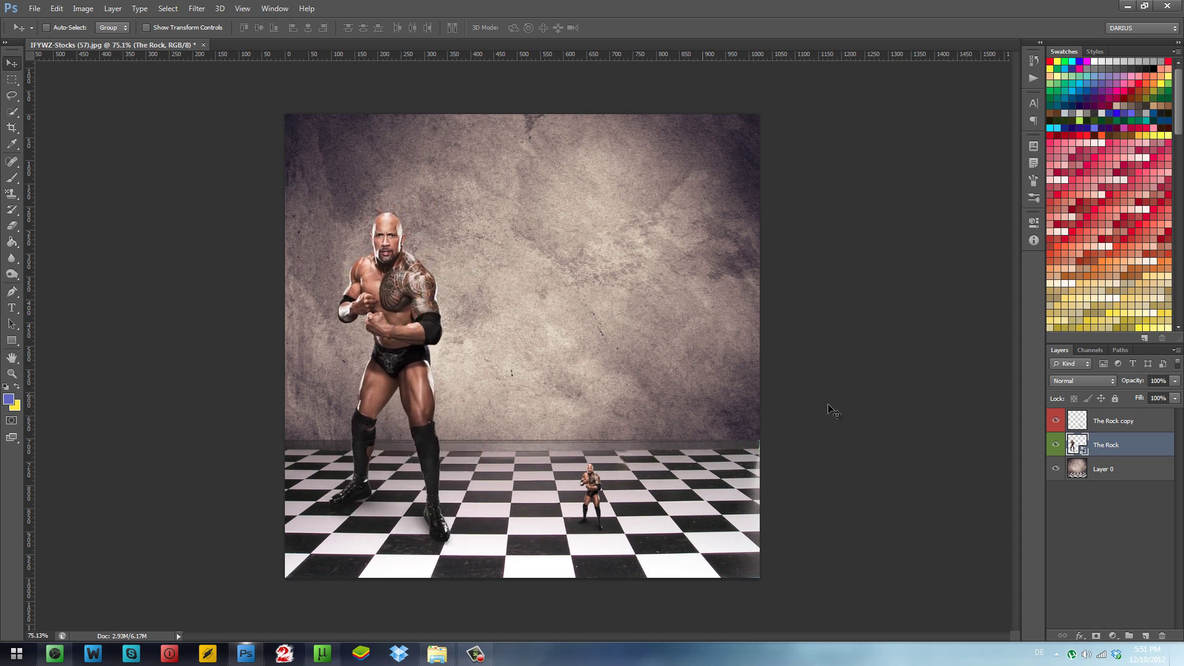
- Enlarge The Rock copy back to full size on the right, revealing its blur
left_click(1130, 423)
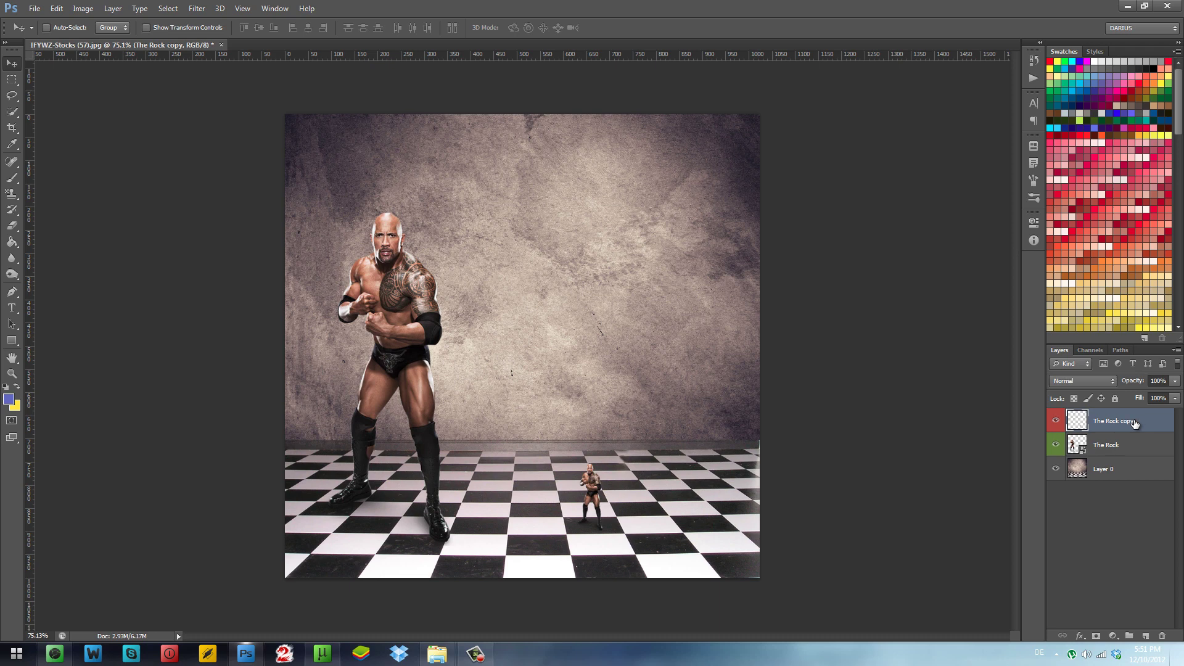
key("ctrl+t")
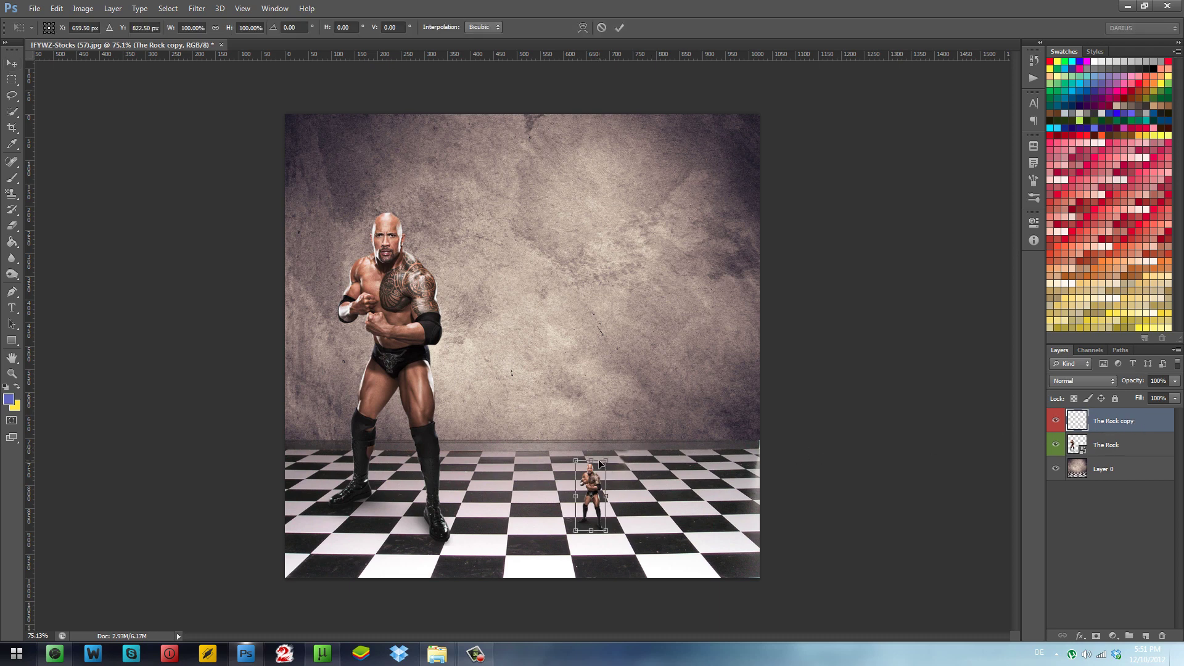
left_click_drag(648, 372, 775, 188)
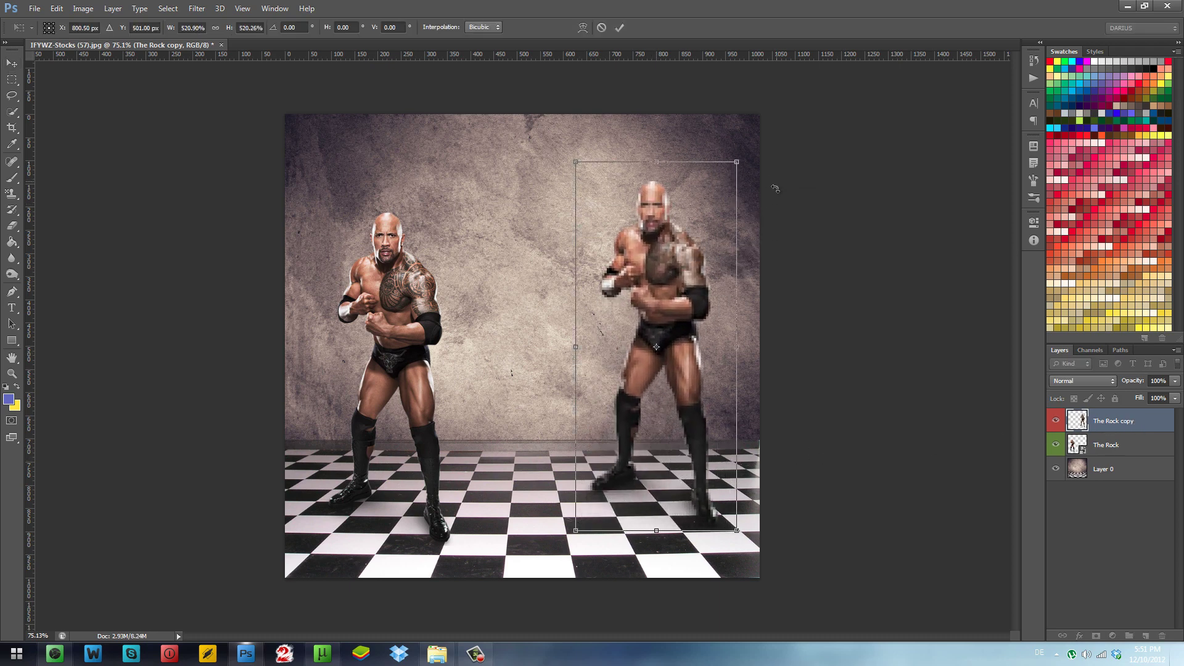
key("Return")
mouse_move(654, 288)
left_mouse_down()
mouse_move(626, 319)
mouse_move(649, 302)
left_mouse_up()
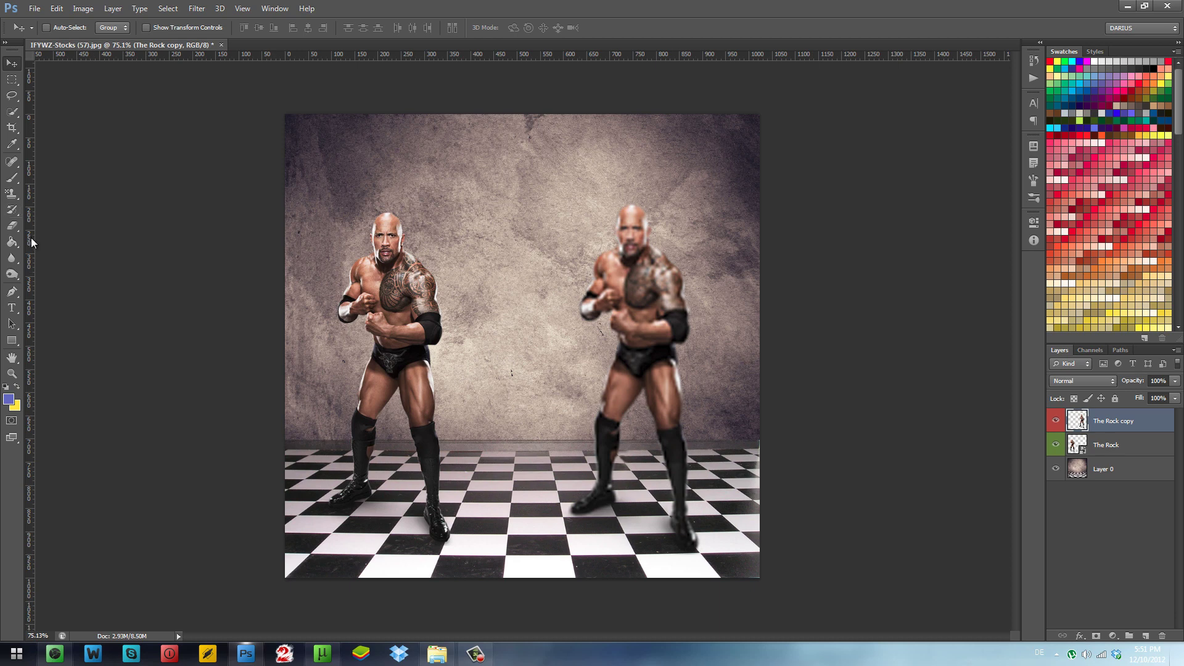
- Pick the Eraser and set its size to 40 px
left_click(12, 225)
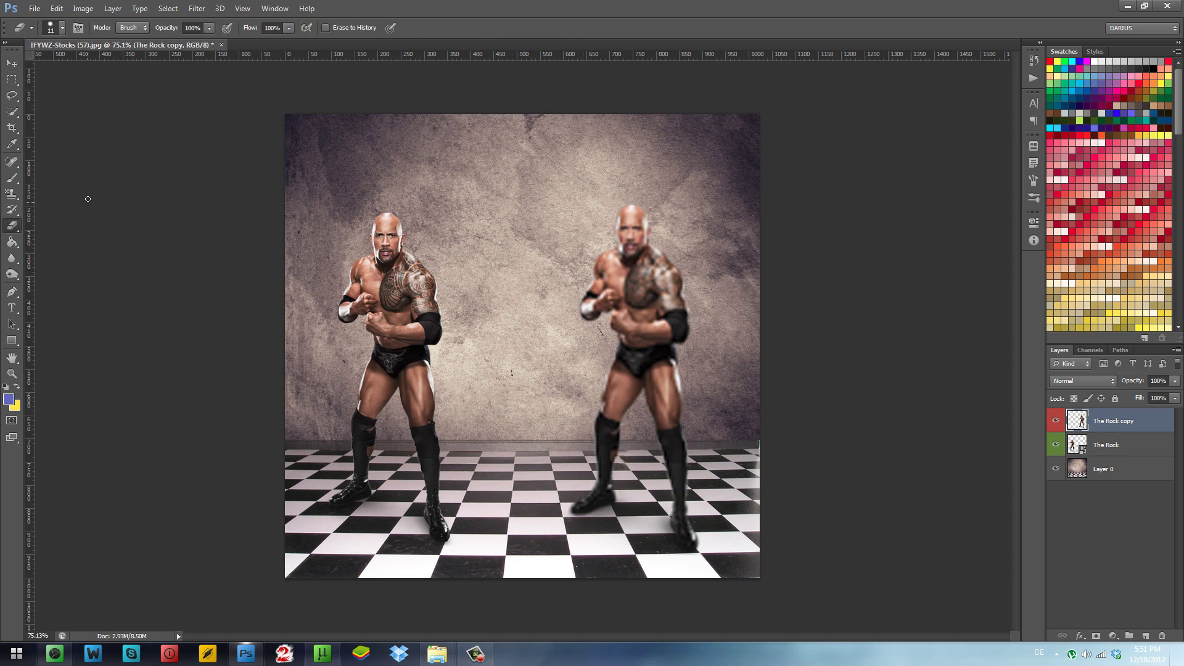
left_click(62, 28)
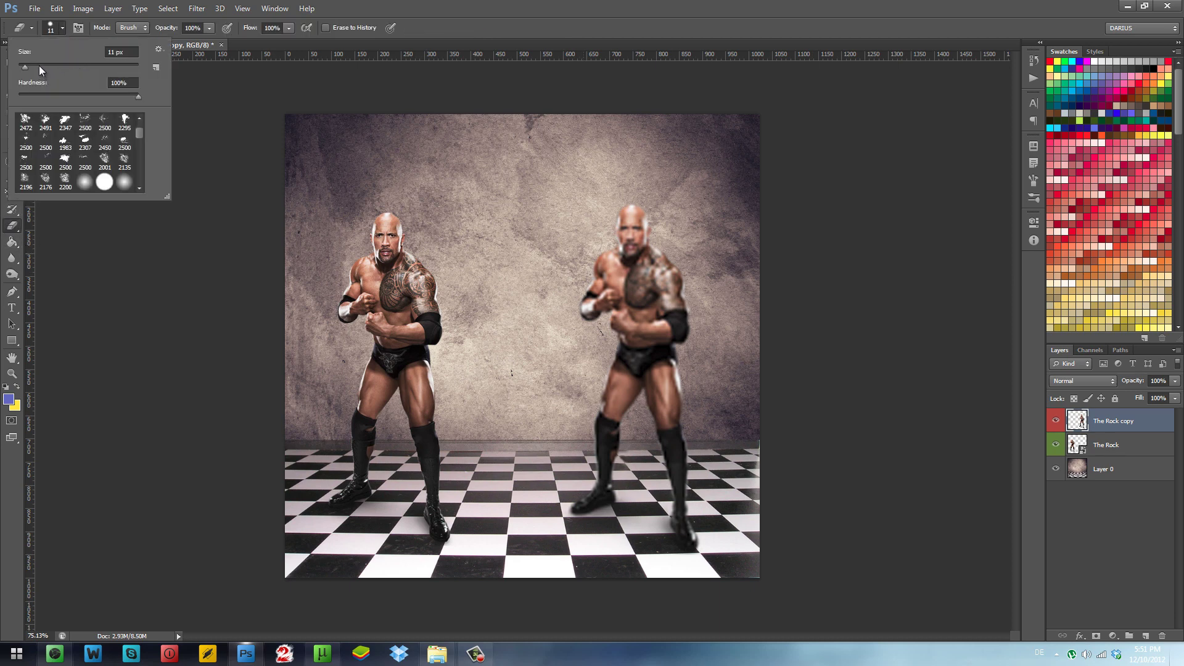
left_click_drag(39, 65, 42, 66)
left_click(63, 28)
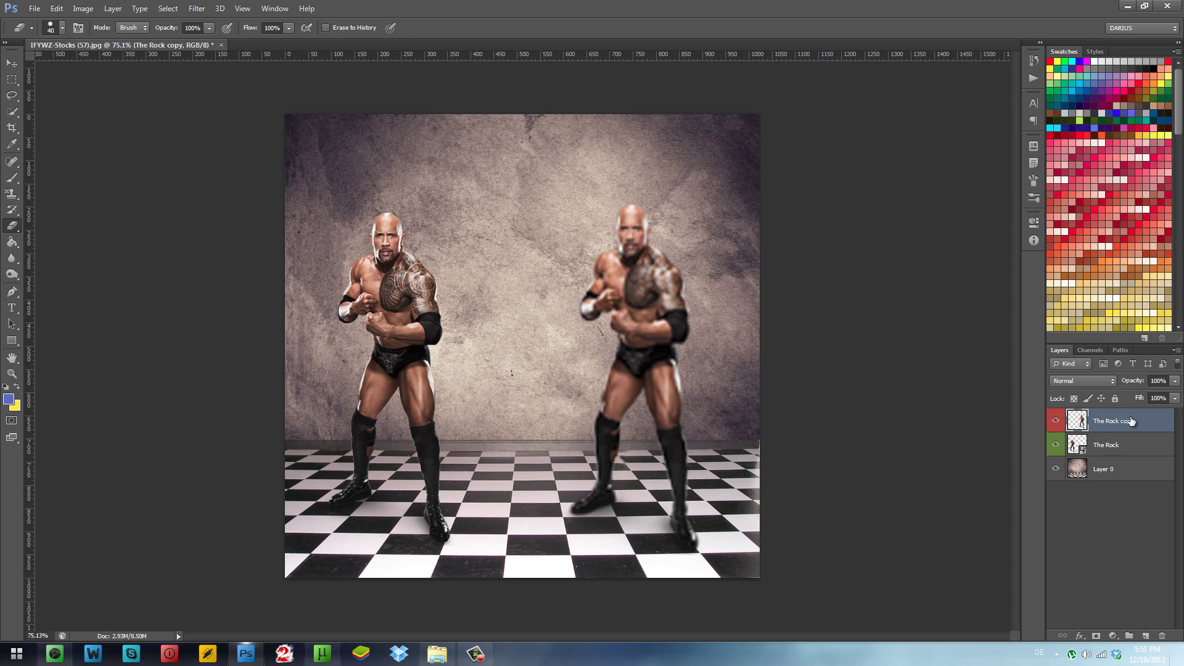
- Erase the blurry copy's head, delete The Rock copy layer, and centre the remaining wrestler
mouse_move(643, 198)
left_mouse_down()
mouse_move(638, 224)
mouse_move(610, 213)
mouse_move(633, 229)
mouse_move(606, 243)
mouse_move(645, 247)
left_mouse_up()
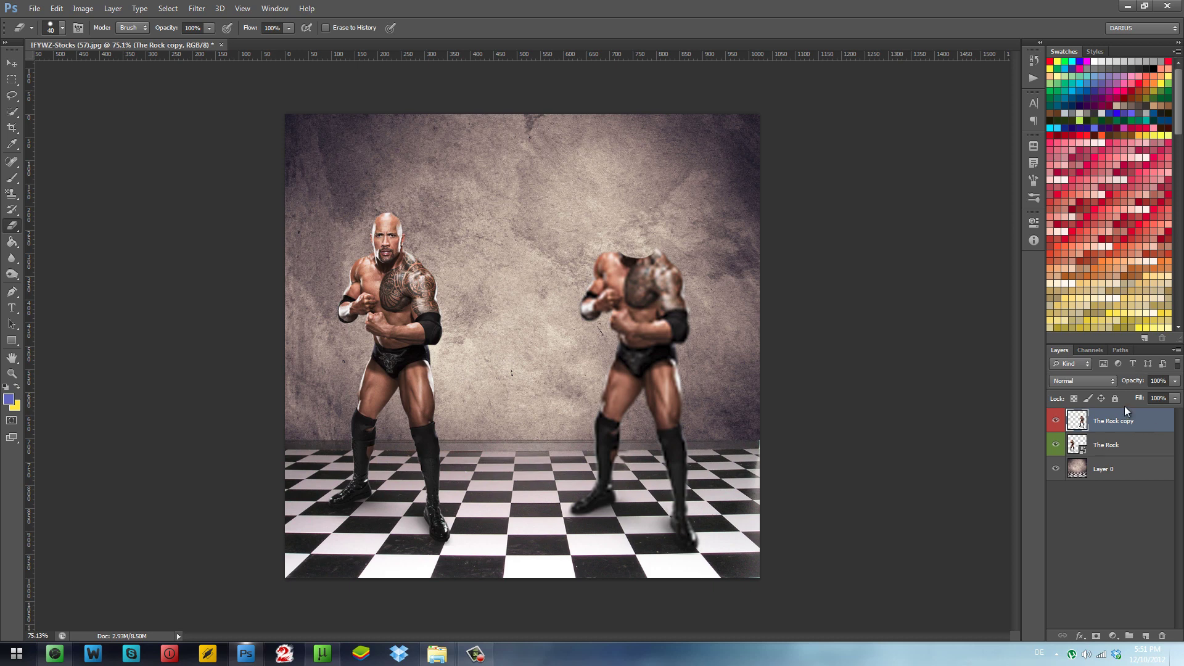
key("Delete")
left_click_drag(507, 347, 636, 342)
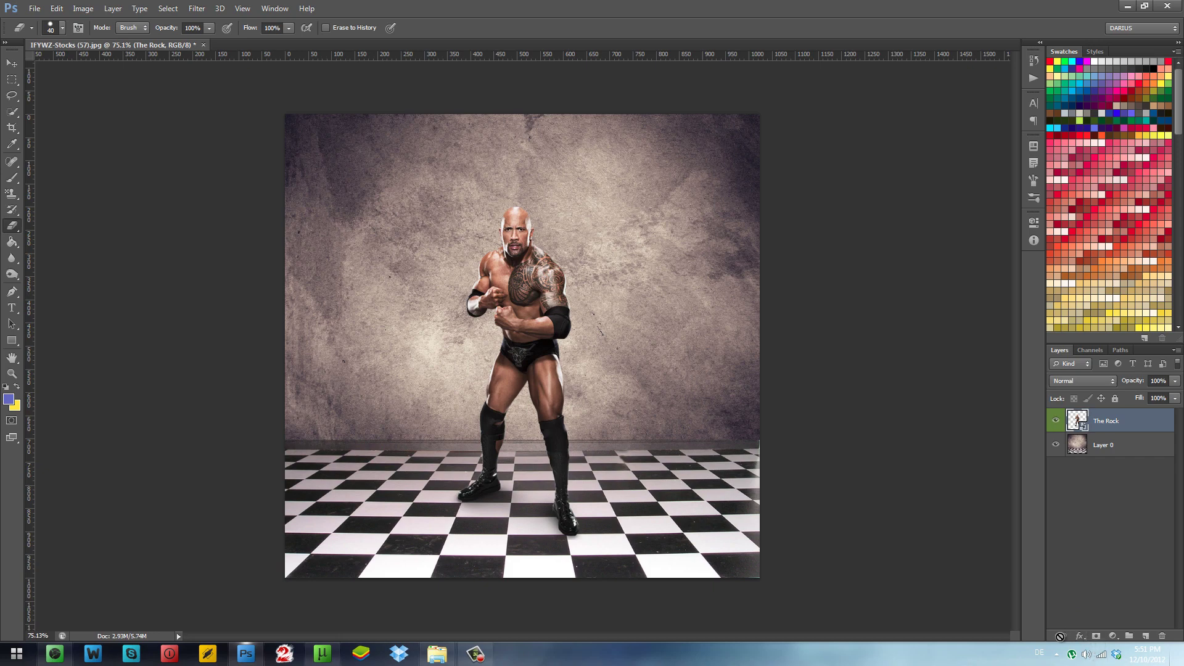
- Add a white layer mask to The Rock layer and pick the Brush tool
left_click(1092, 636)
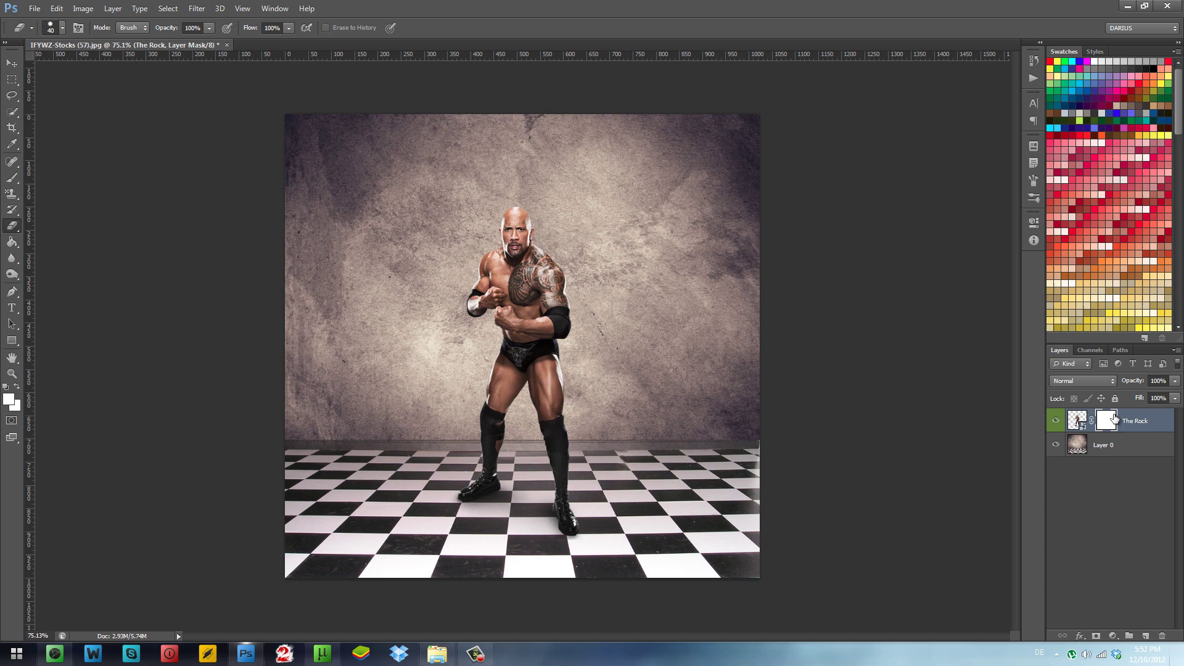
left_click(10, 179)
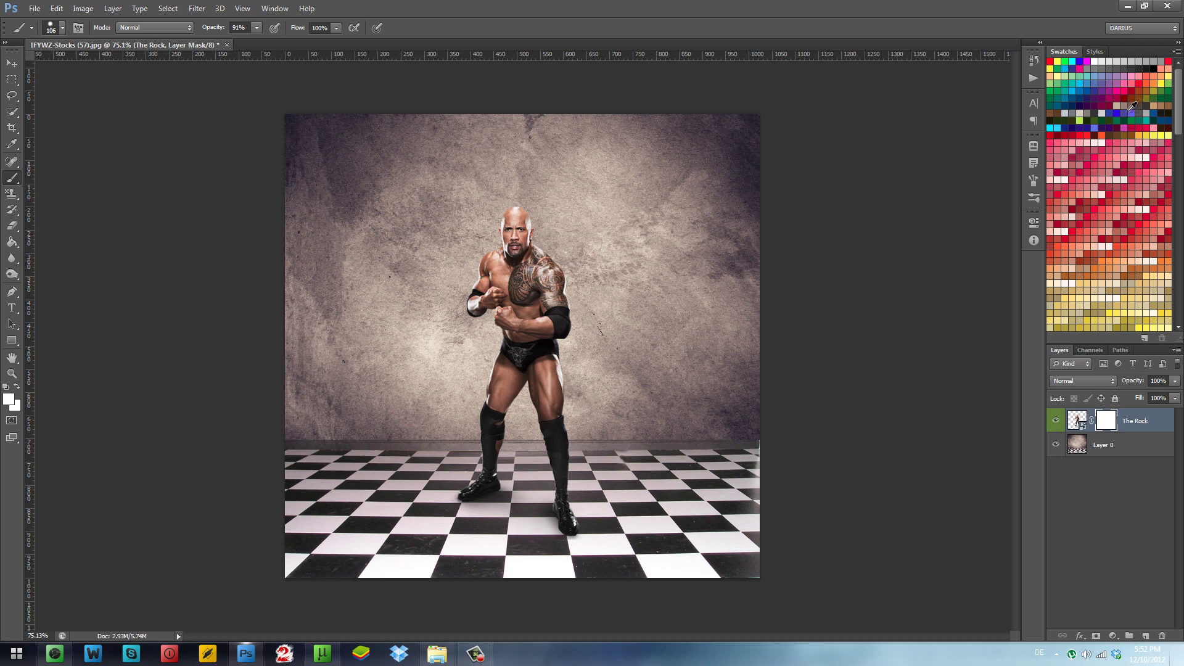
left_click(1151, 69)
mouse_move(521, 220)
left_mouse_down()
mouse_move(515, 238)
mouse_move(561, 223)
left_mouse_up()
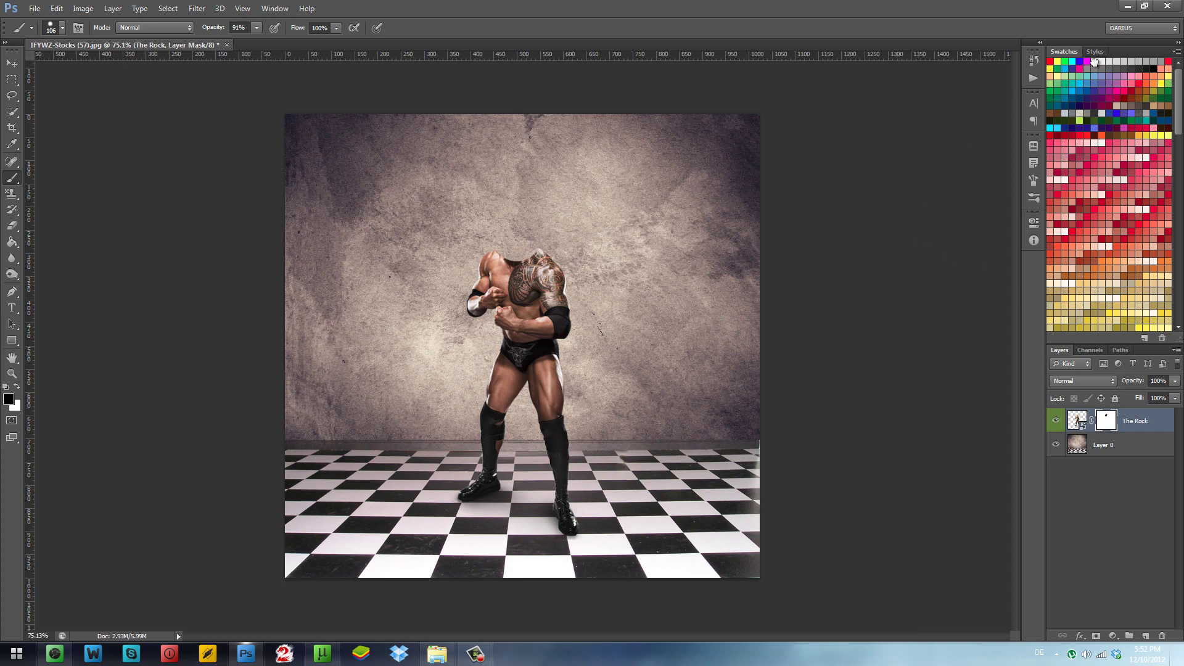
key("x")
mouse_move(564, 241)
left_mouse_down()
mouse_move(523, 254)
mouse_move(559, 248)
left_mouse_up()
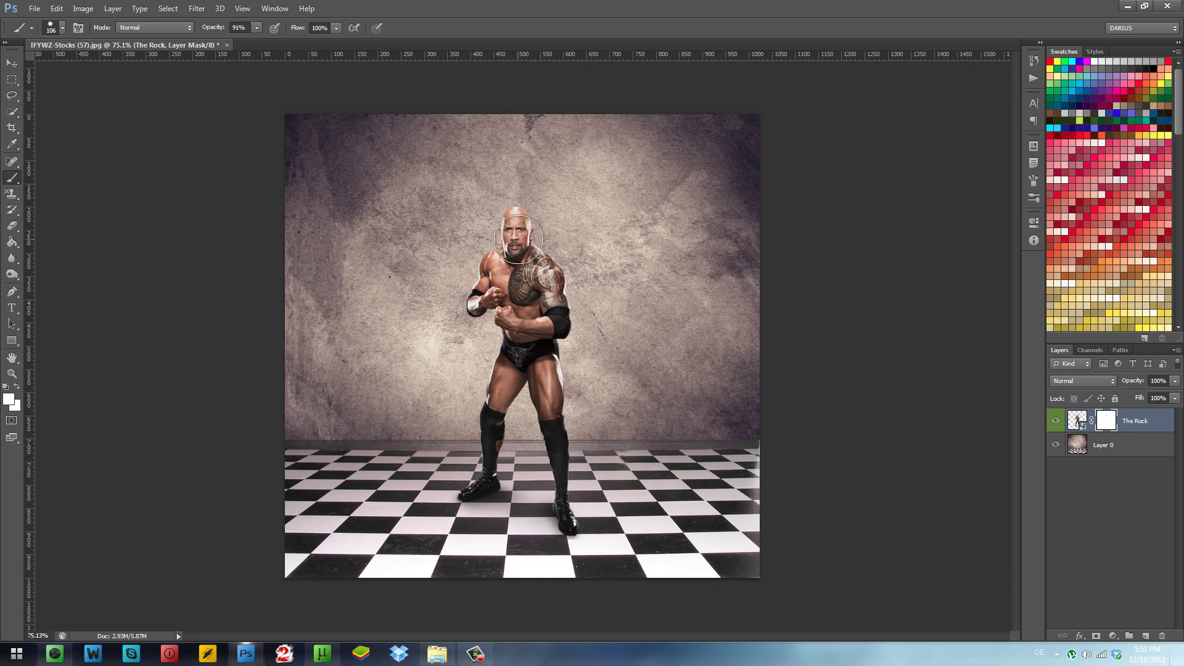
left_click_drag(511, 235, 518, 239)
- Toggle the editing target between The Rock layer's pixels and its layer mask
left_click(1138, 421)
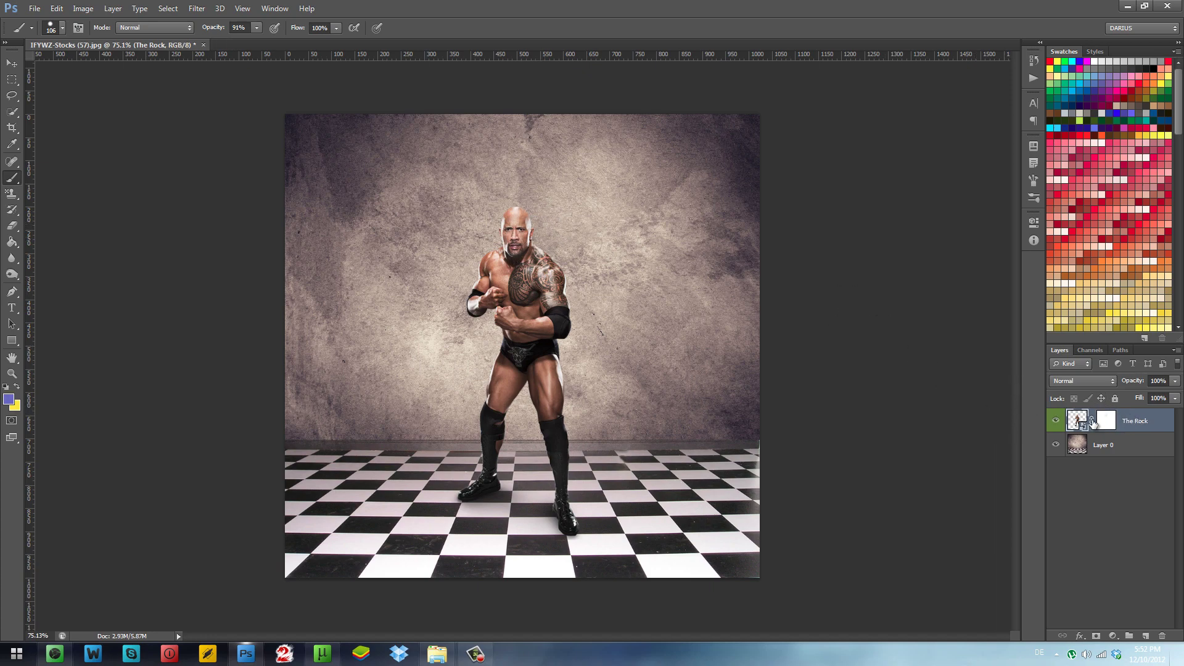
left_click(1104, 422)
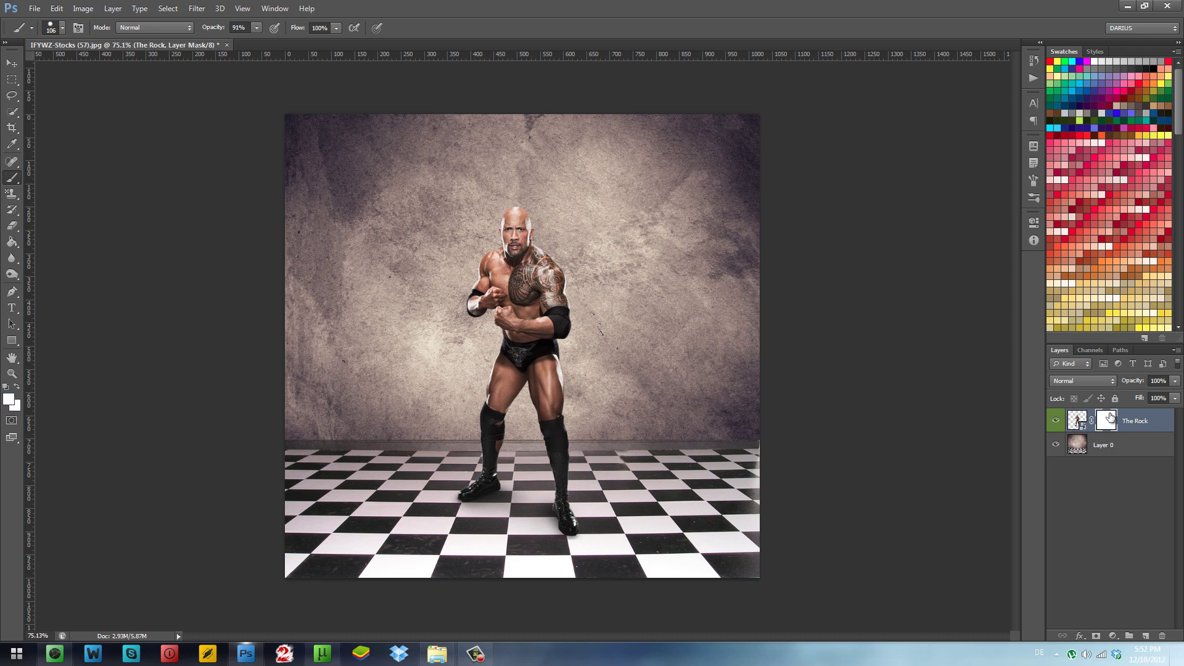
left_click(1083, 428)
left_click(1106, 420)
left_click(1083, 425)
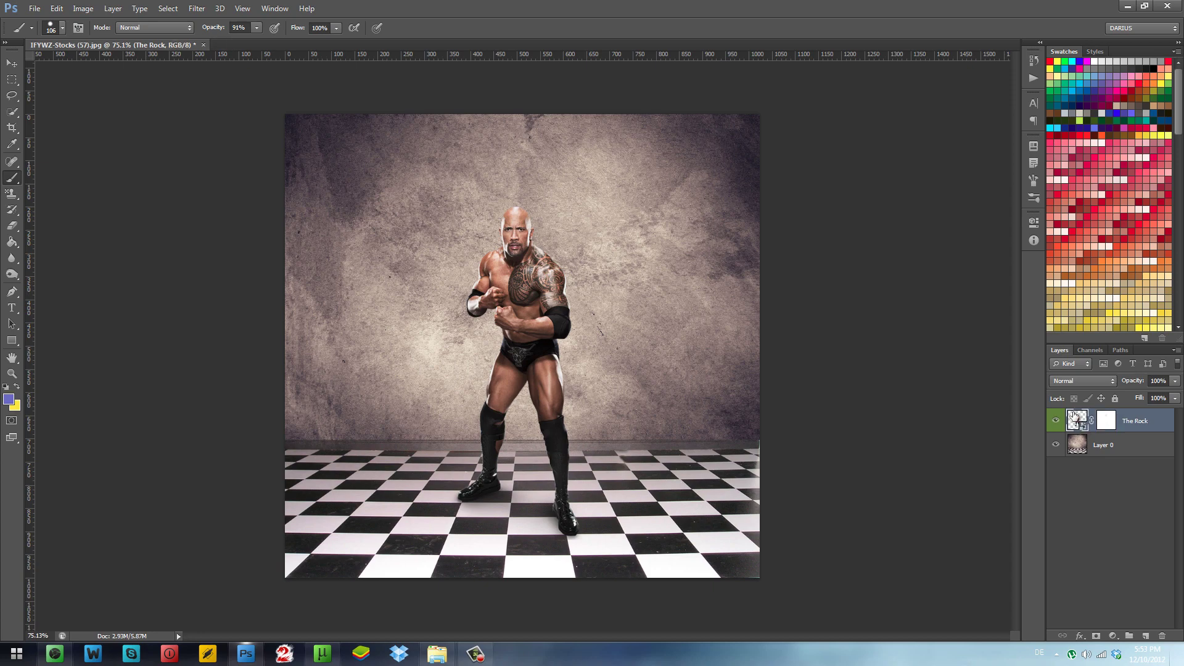
left_click(1103, 422)
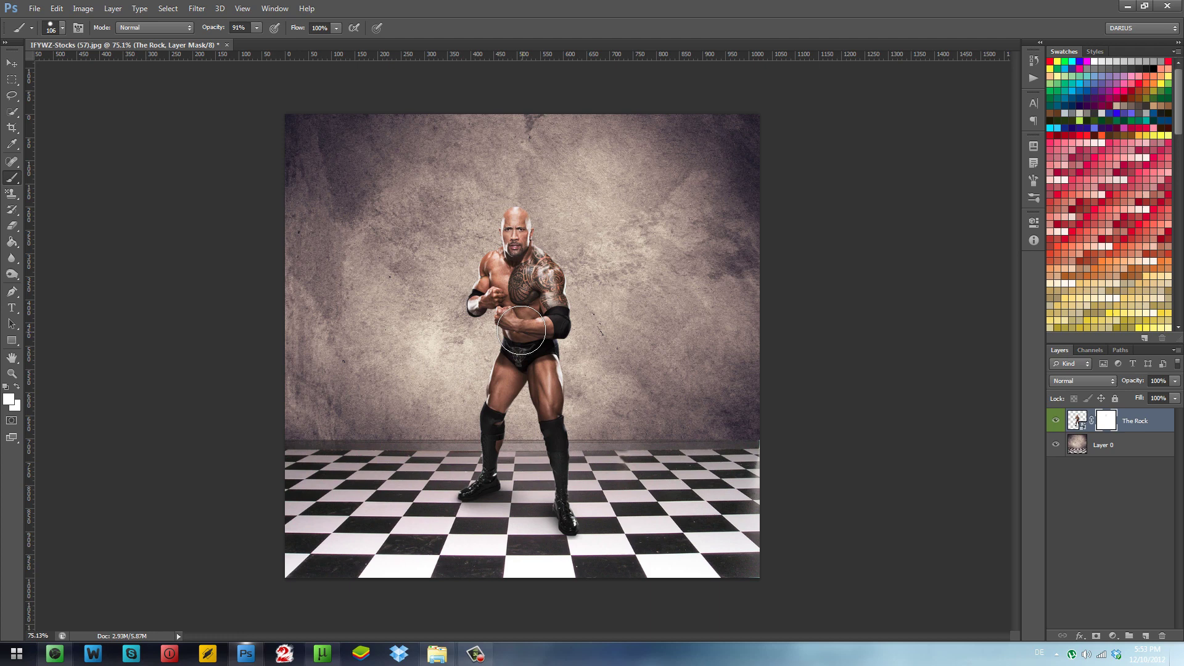
- Rasterize The Rock layer, delete its mask, and move it 37 px right, 14 px down
right_click(1140, 421)
left_click(1053, 291)
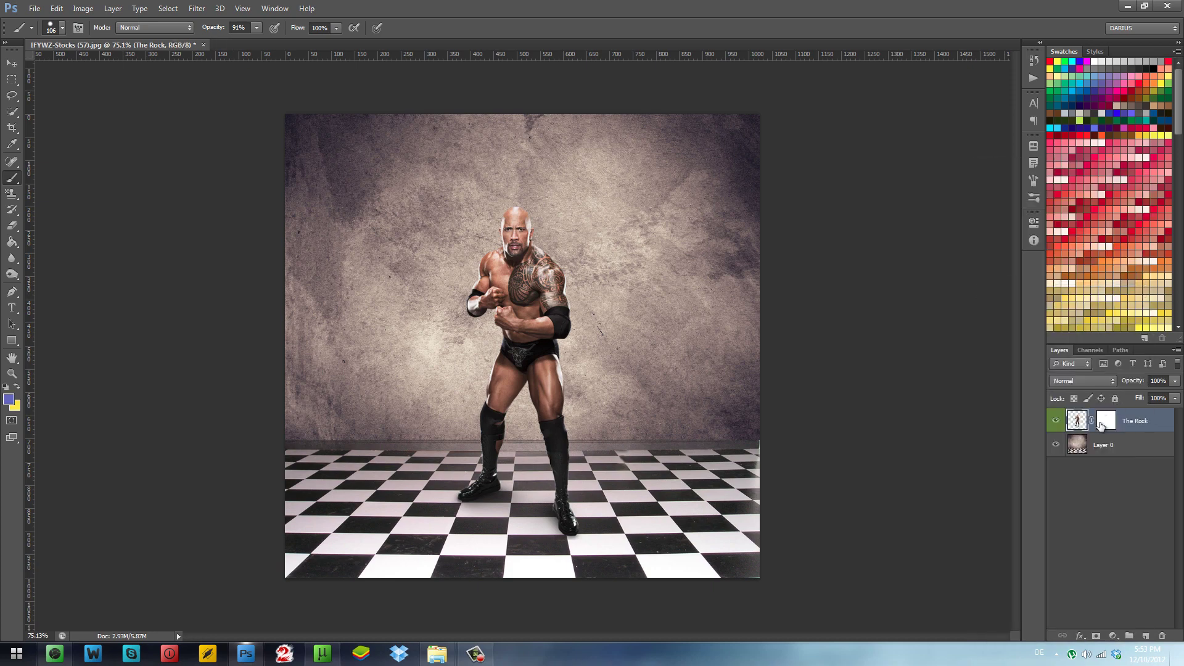
right_click(1101, 426)
left_click(1104, 451)
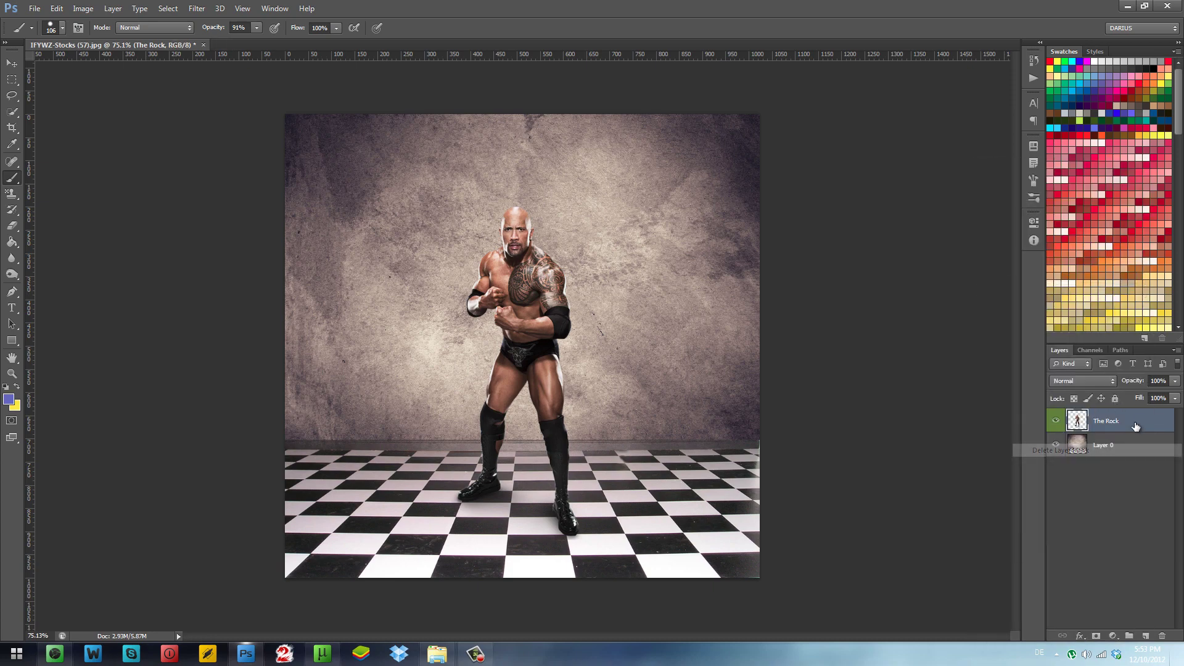
left_click_drag(603, 341, 626, 349)
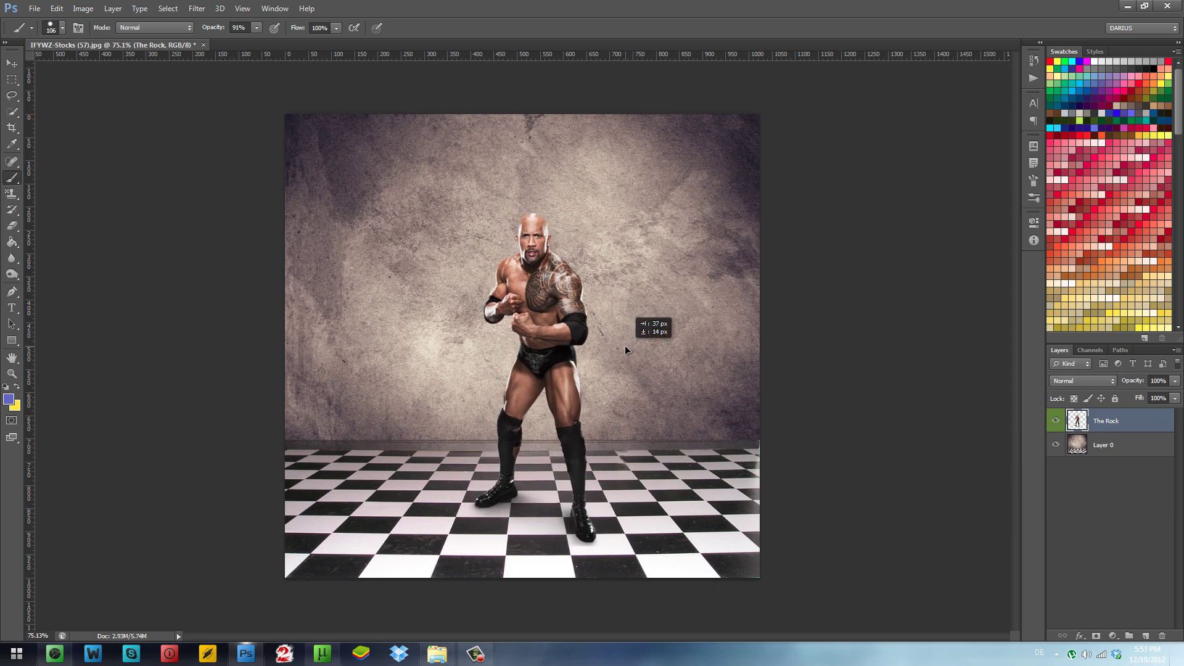
- Apply Image > Adjustments > Hue/Saturation with Saturation -70, Lightness -22 and a greener hue
left_click(84, 8)
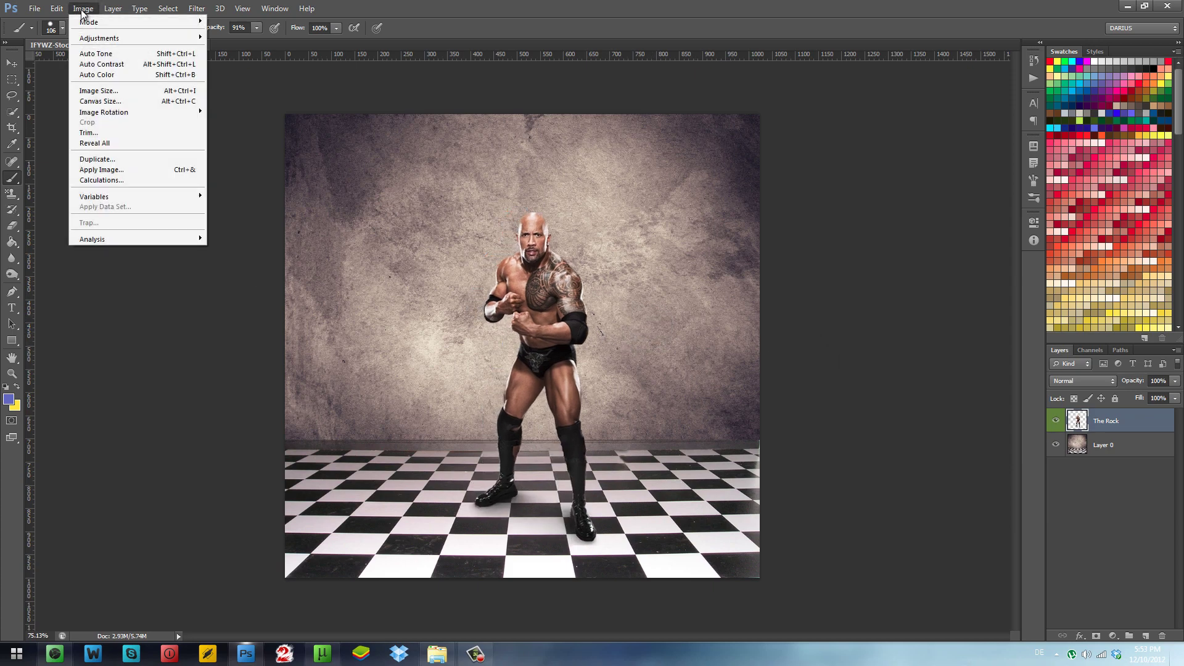
mouse_move(150, 38)
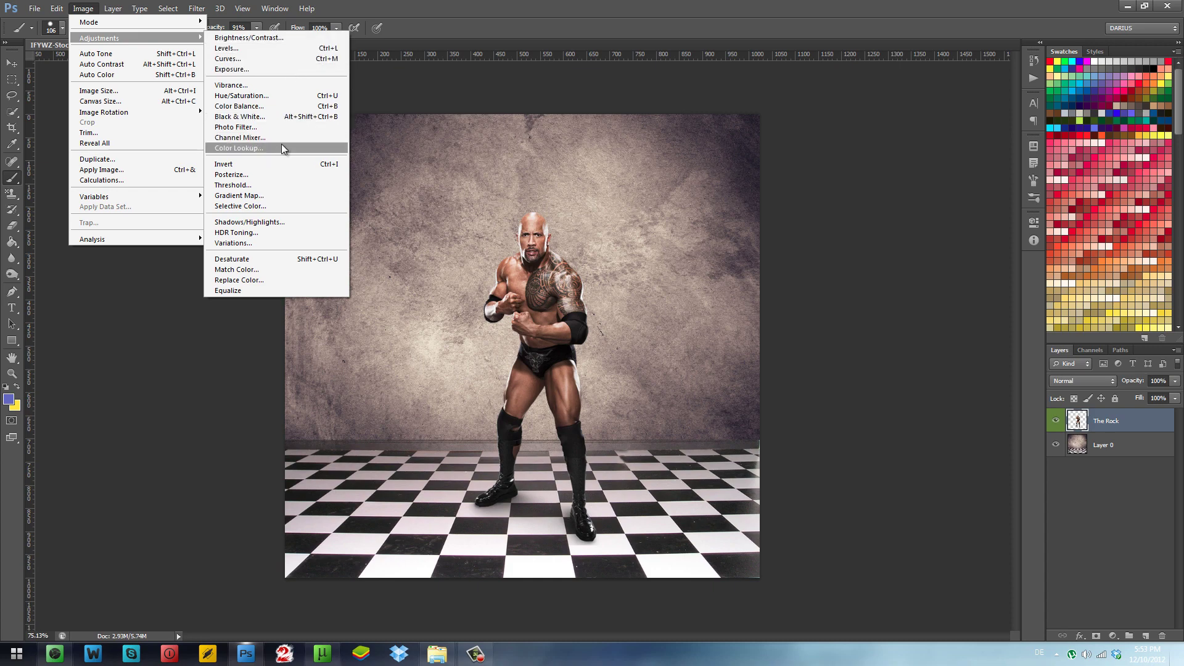
left_click(275, 97)
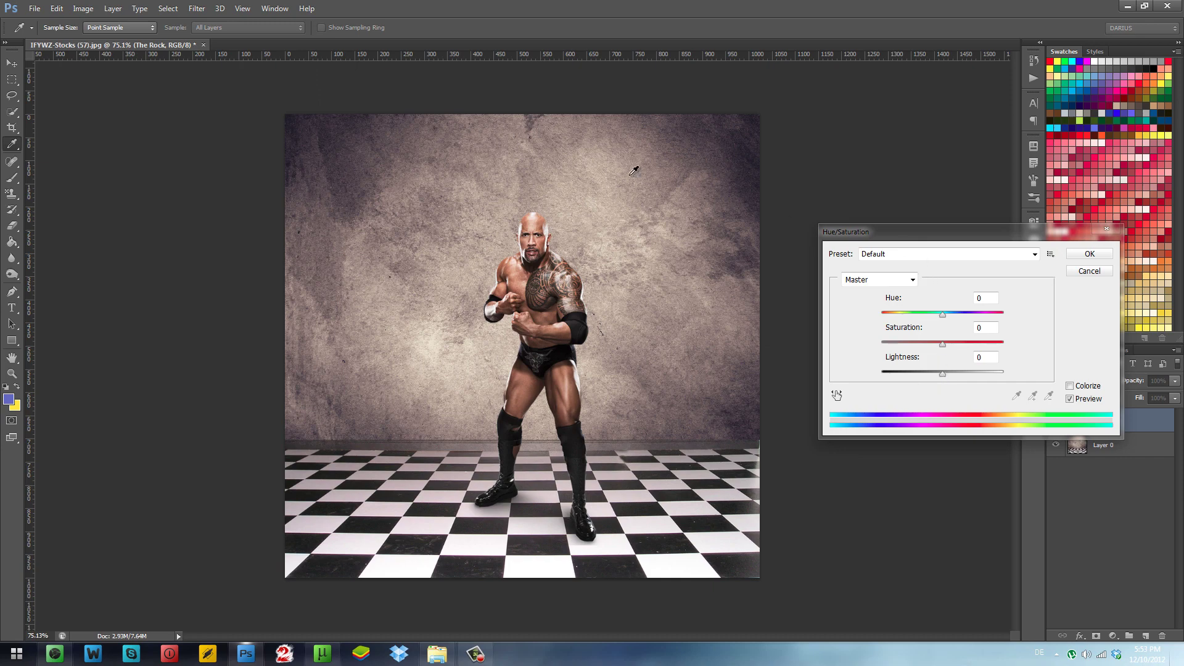
left_click_drag(946, 347, 901, 335)
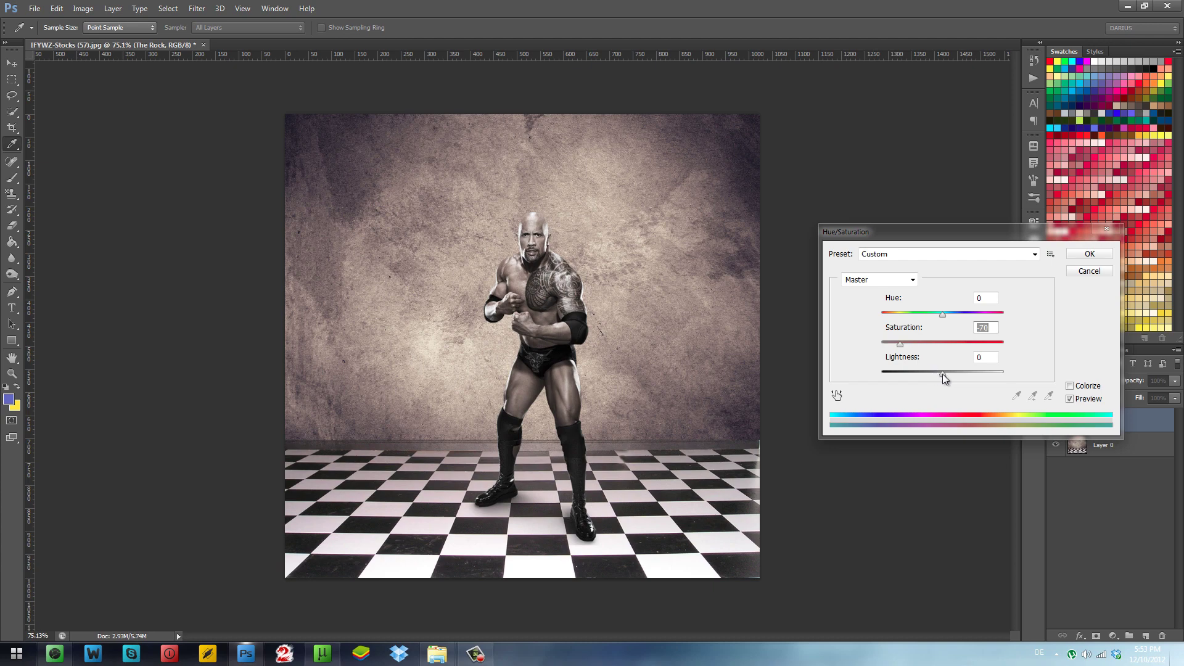
mouse_move(943, 374)
left_mouse_down()
mouse_move(960, 374)
mouse_move(930, 367)
left_mouse_up()
left_click_drag(940, 314, 961, 312)
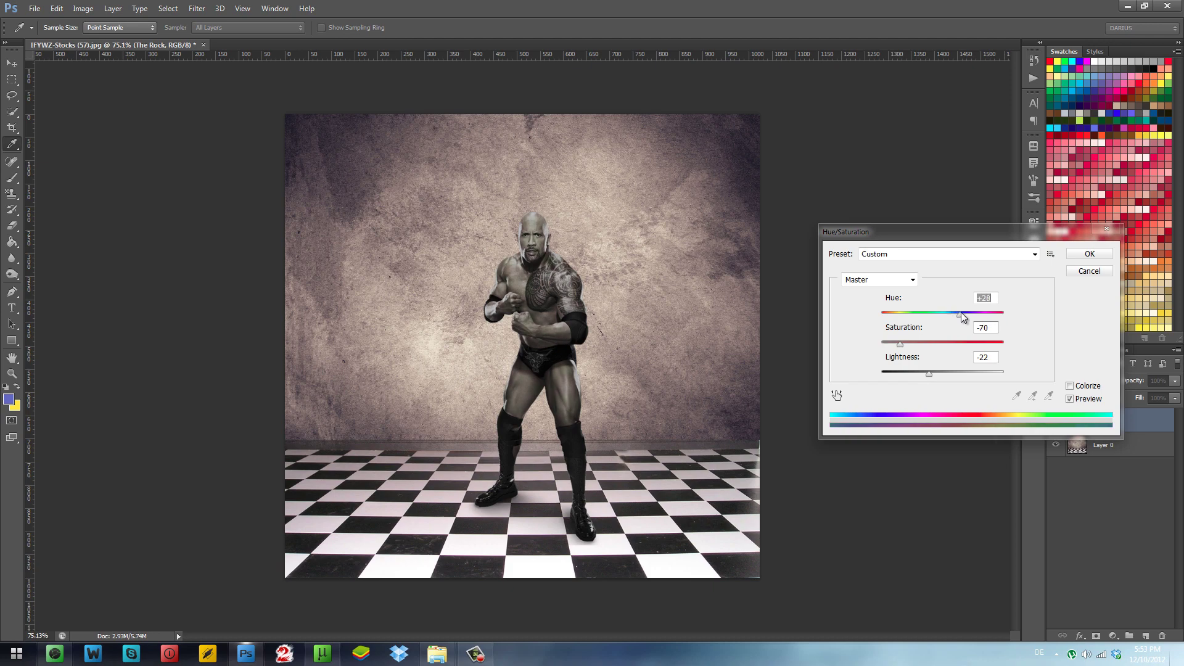
left_click(1096, 257)
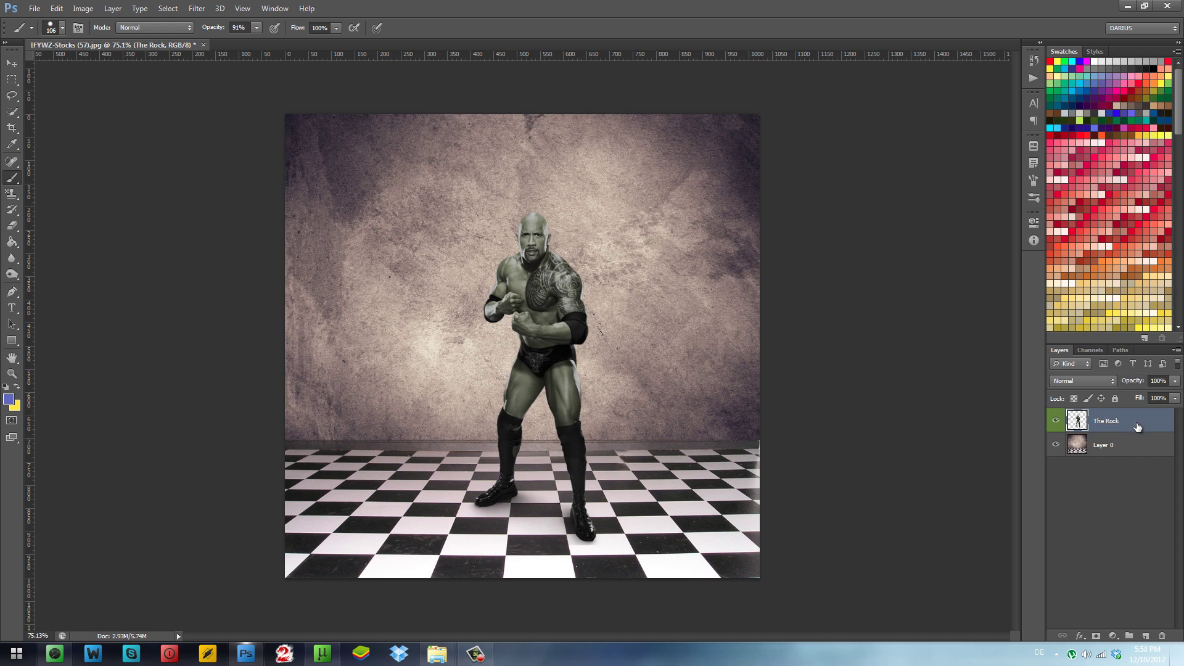
- Undo the direct Hue/Saturation adjustment with Ctrl+Z, restoring The Rock's original colours
key("ctrl+z")
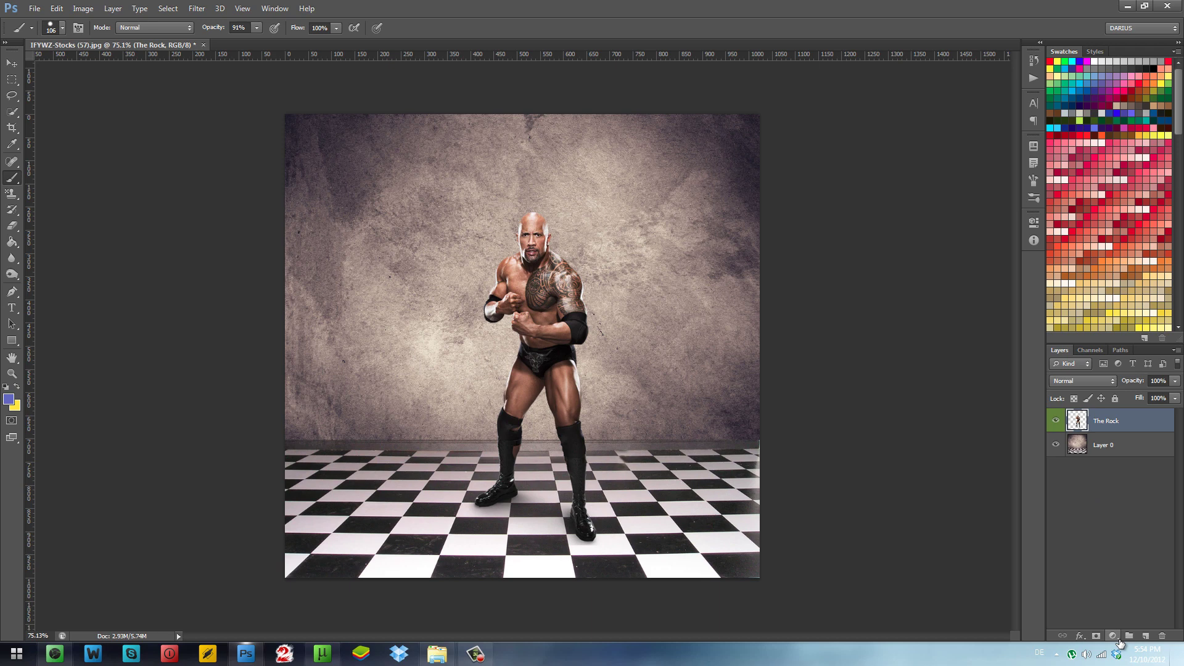
- Add a Hue/Saturation adjustment layer and lower its Saturation toward -57
left_click(1116, 642)
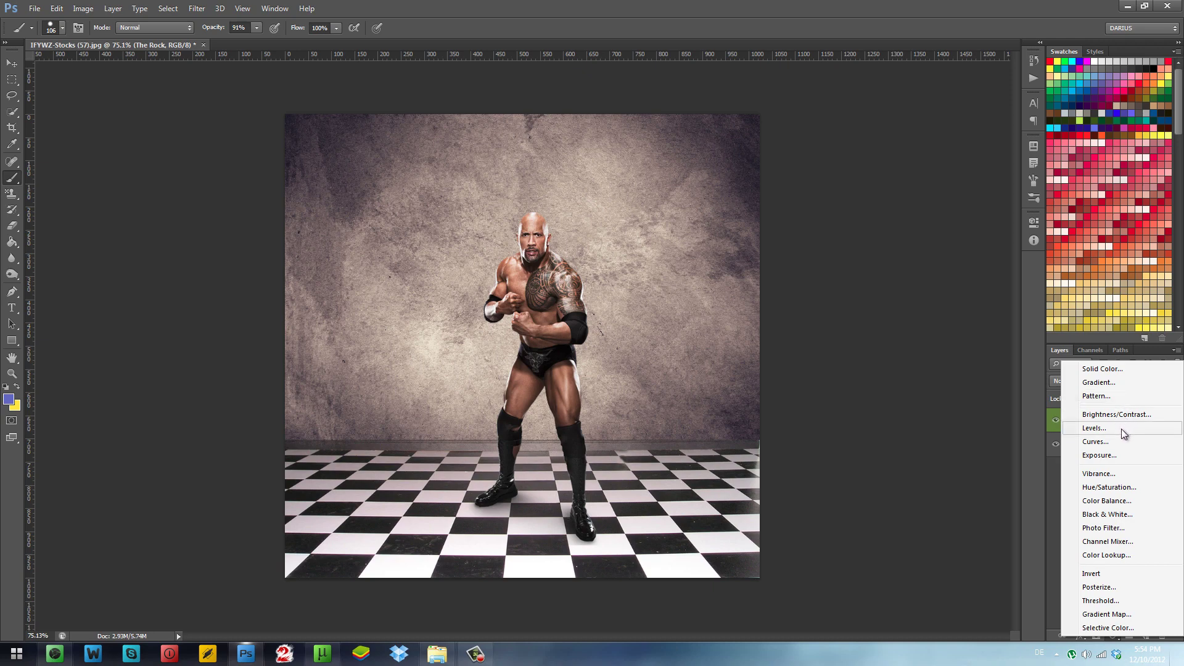
left_click(1138, 487)
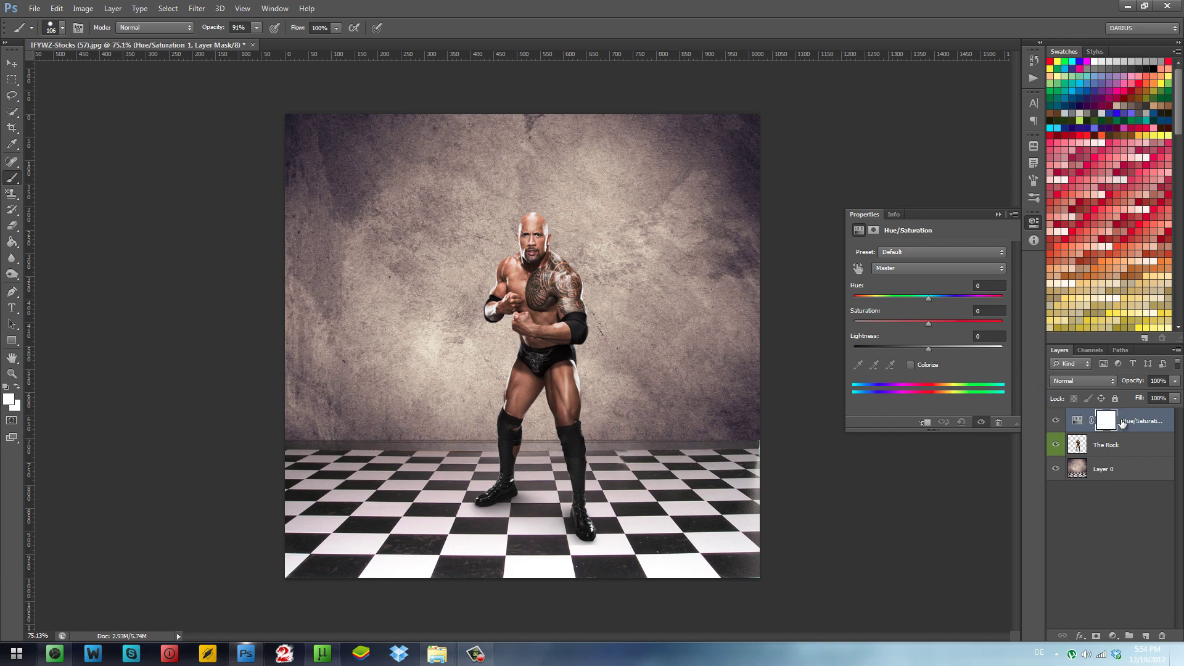
left_click_drag(934, 322, 899, 347)
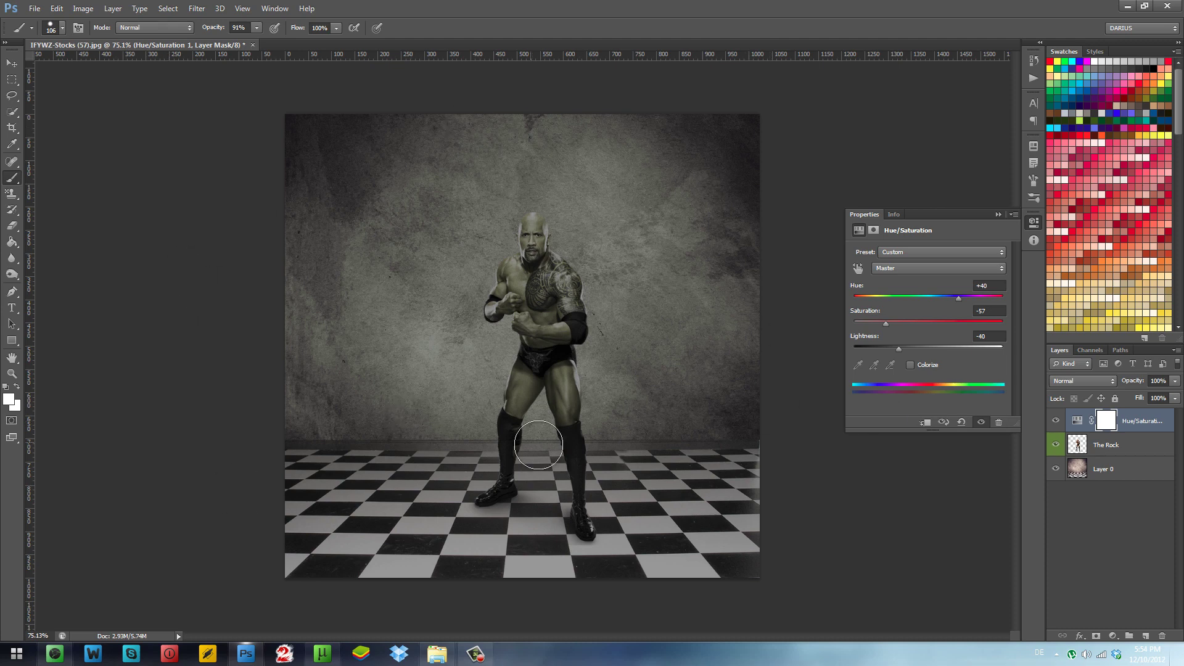
- Clip the Hue/Saturation 1 adjustment layer to The Rock so only the wrestler is tinted
left_click(1138, 449)
left_click(1127, 424)
right_click(1153, 424)
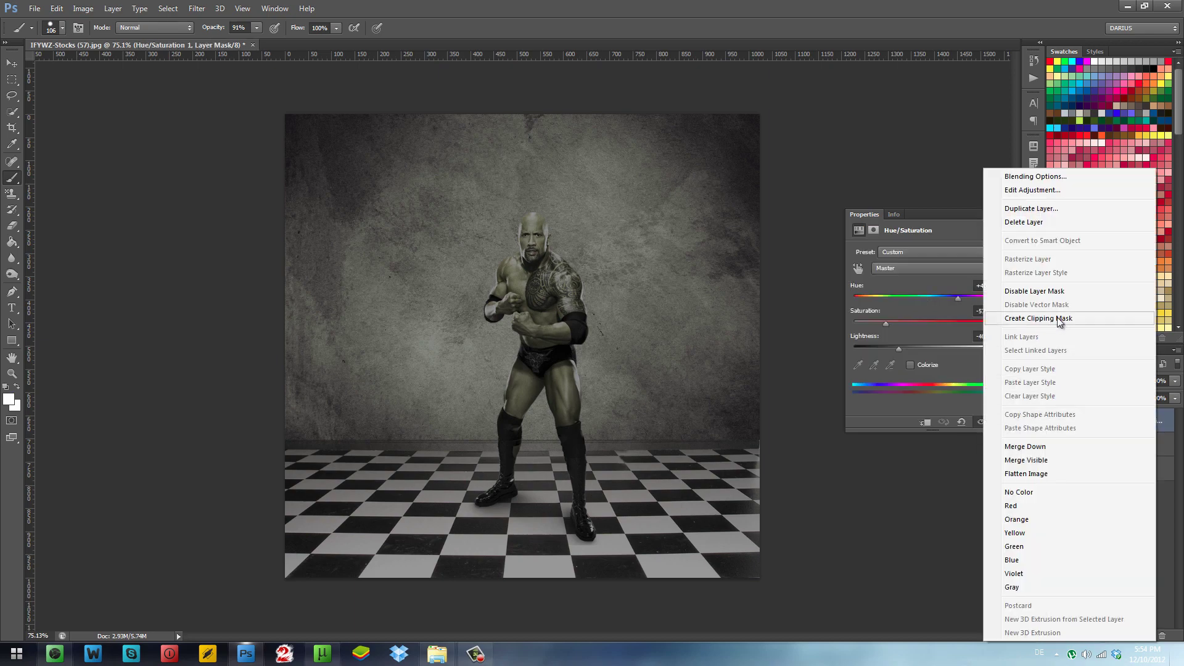
left_click(1059, 319)
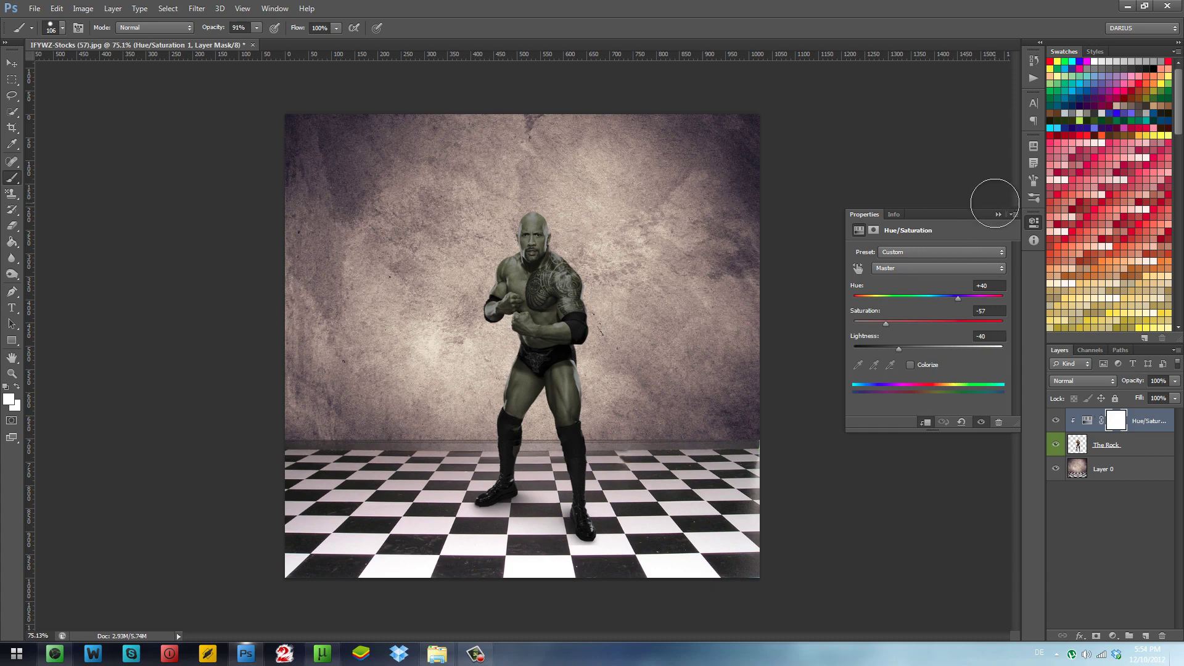
left_click(999, 214)
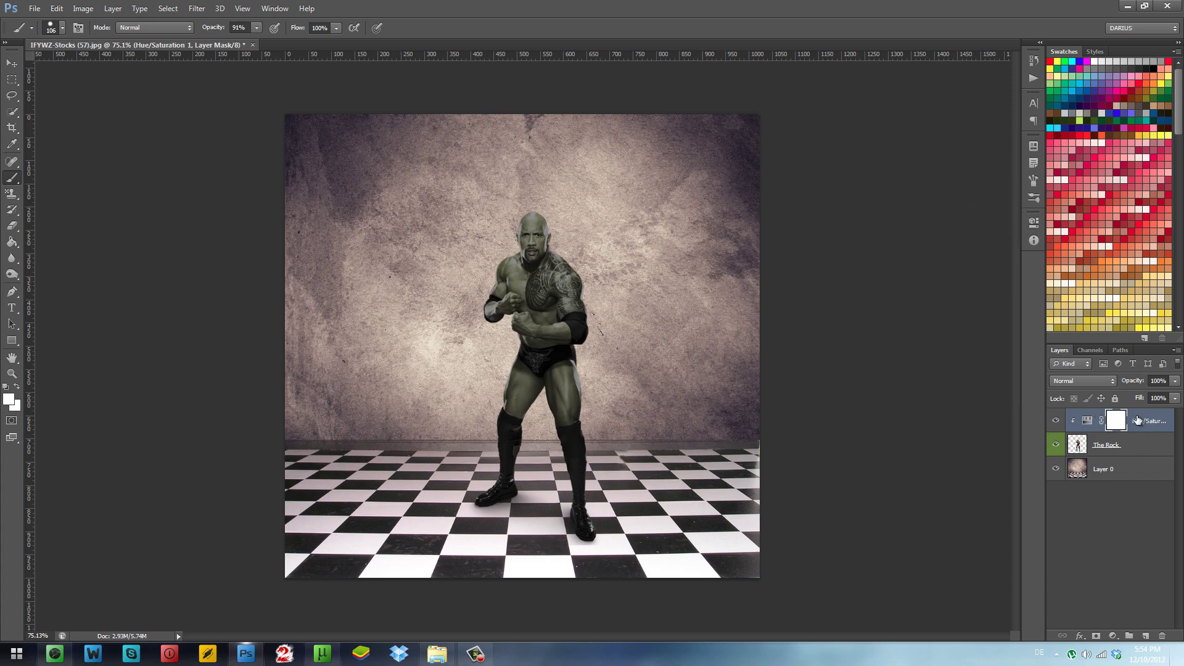
- Compare The Rock with and without the Hue/Saturation 1 tint, then delete that adjustment layer
left_click(1056, 421)
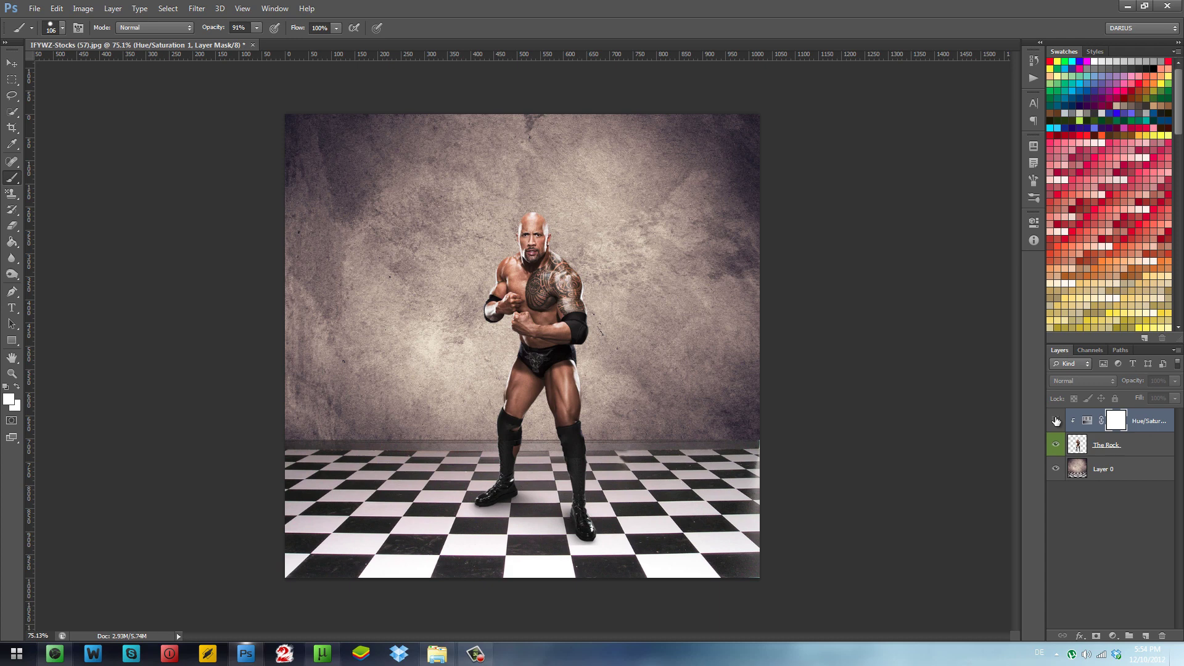
left_click(1056, 421)
left_click(1056, 420)
left_click(1056, 421)
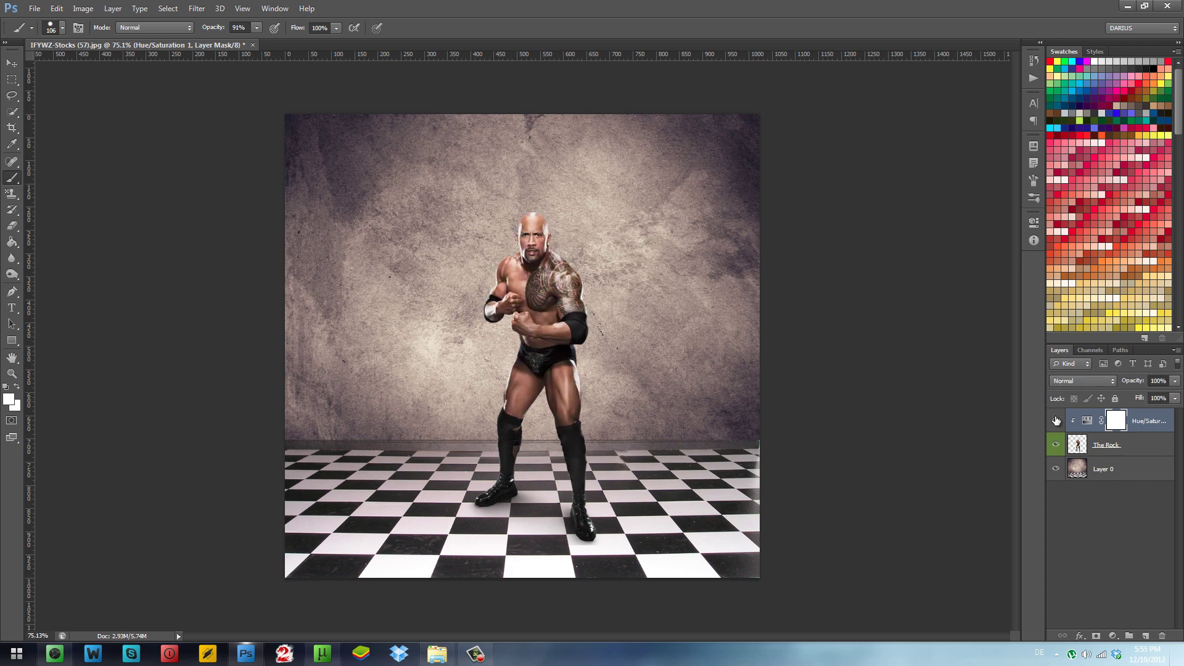
left_click(1056, 421)
left_click(1055, 420)
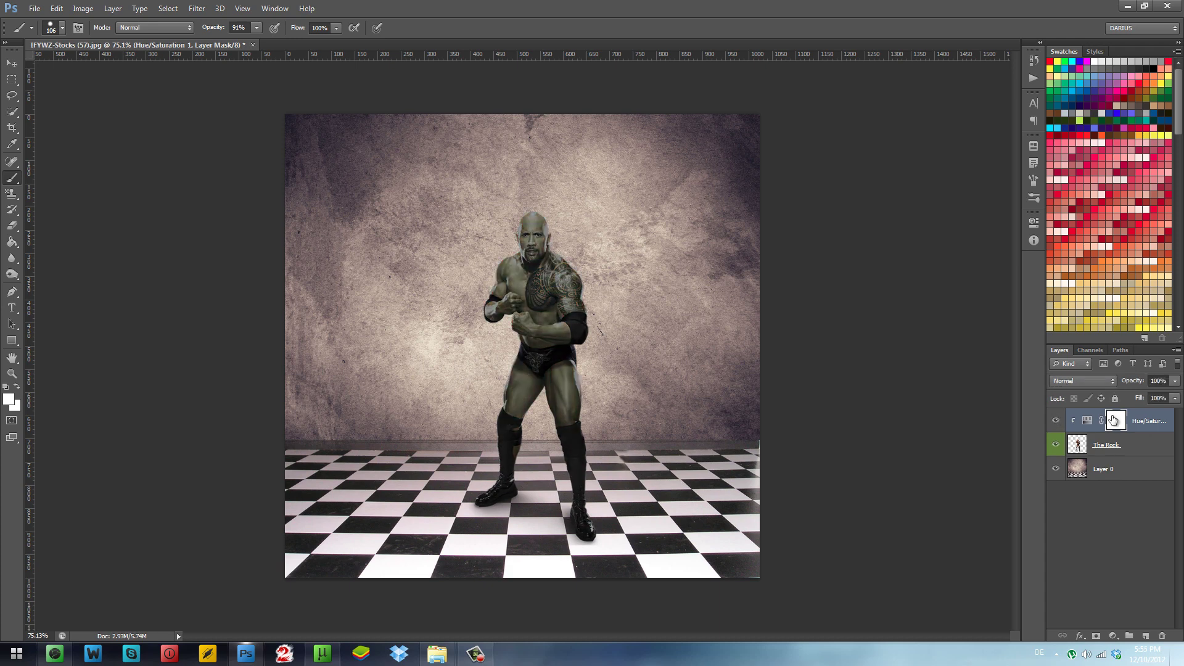
left_click(1086, 421)
key("Delete")
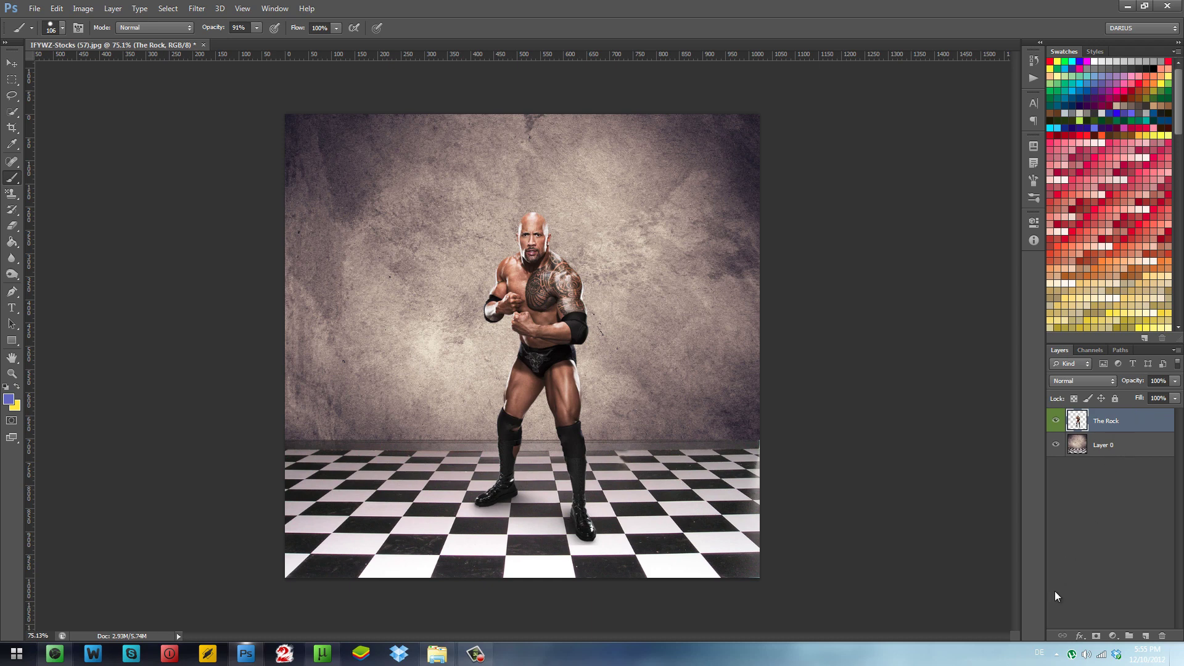
left_click(1112, 639)
left_click(1113, 641)
left_click(1113, 641)
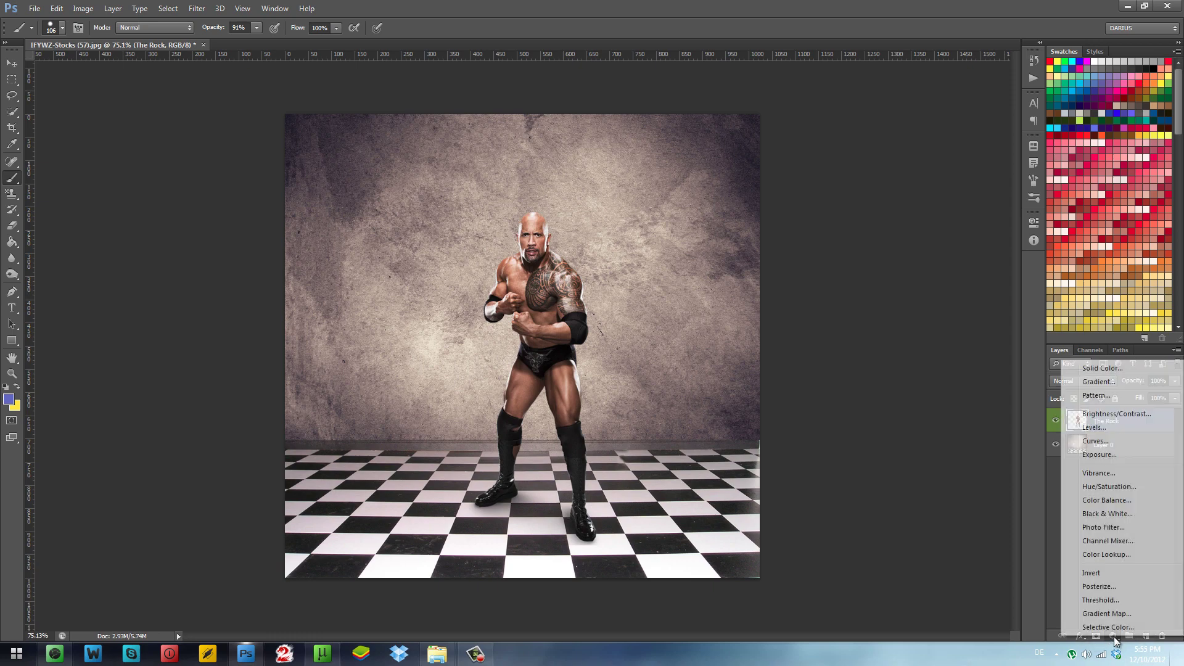
left_click(1114, 639)
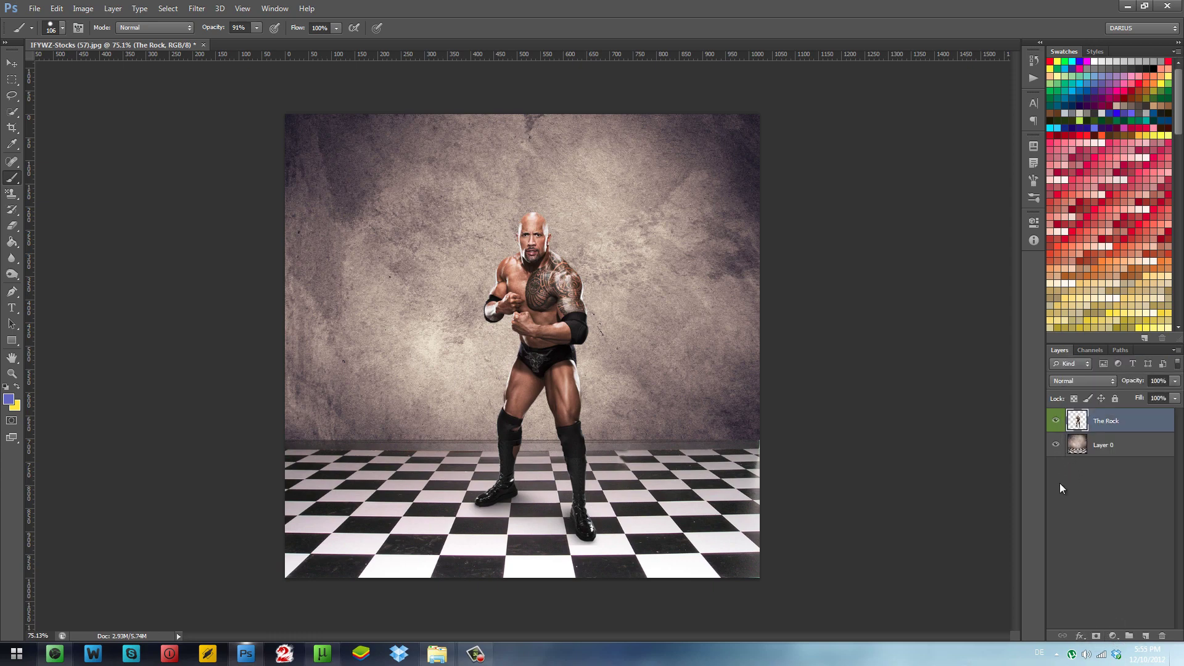